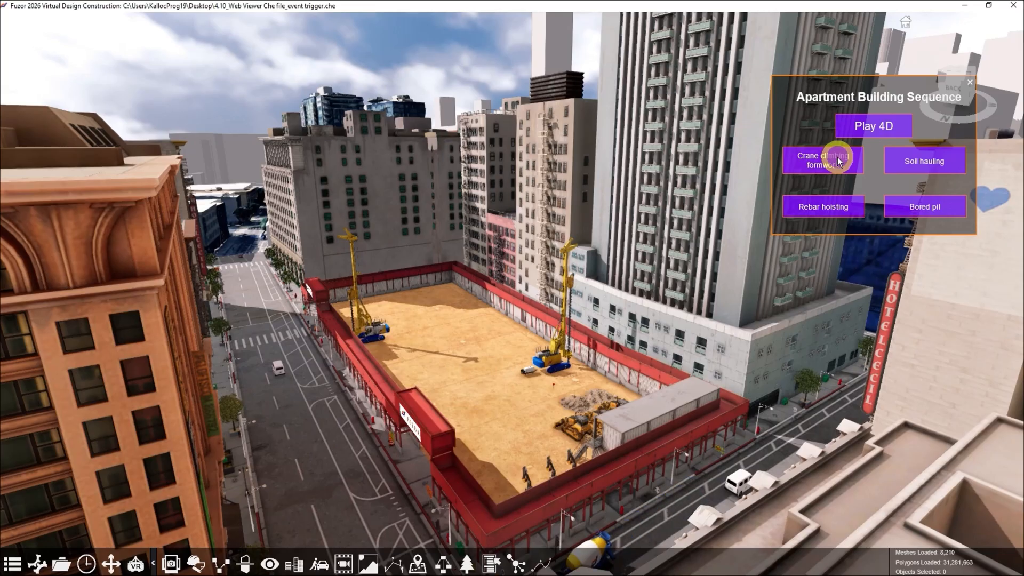
Step: Preview the crane climbing formwork, soil hauling and rebar hoisting sequences from the finished Apartment Building Sequence dialog
left_click(837, 157)
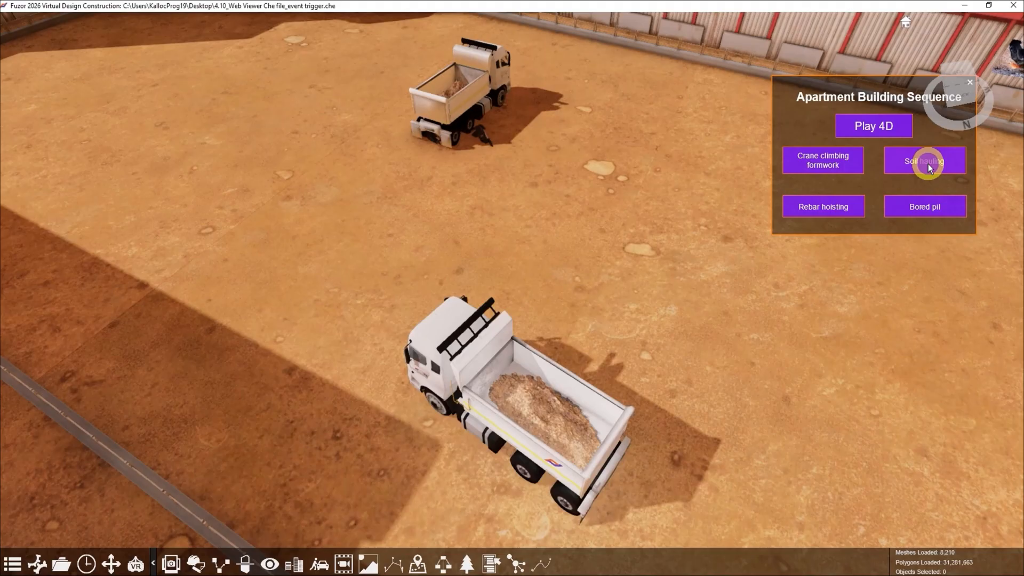
left_click(929, 167)
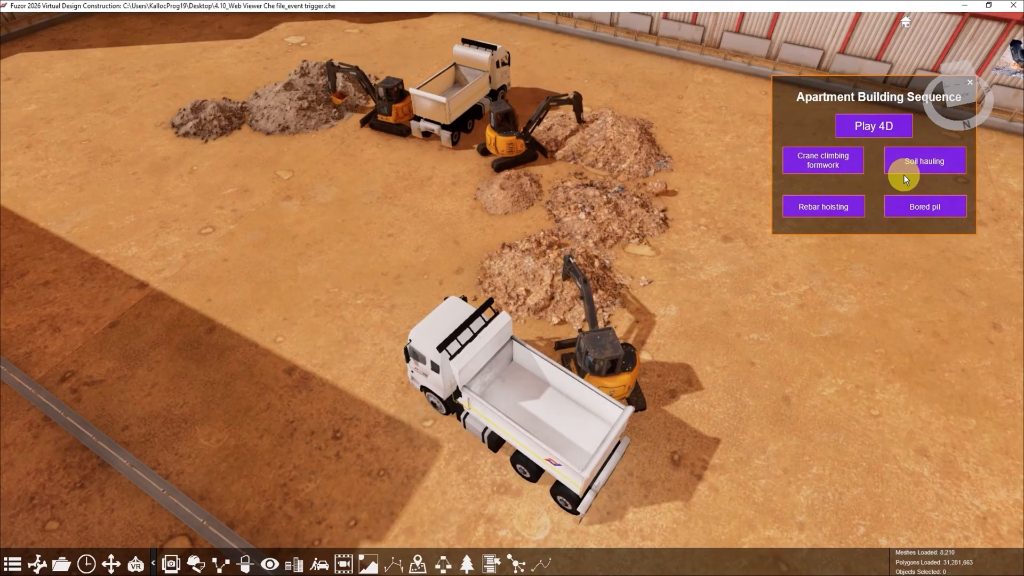
left_click(823, 208)
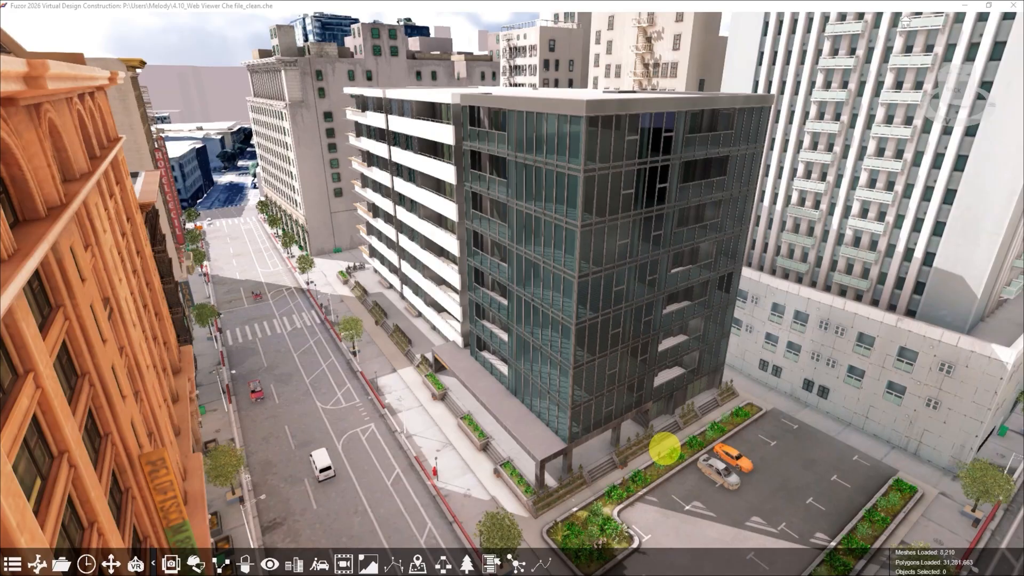
Step: Search the options for "event", open the Event Trigger tool and start a new custom dialog
left_click(29, 565)
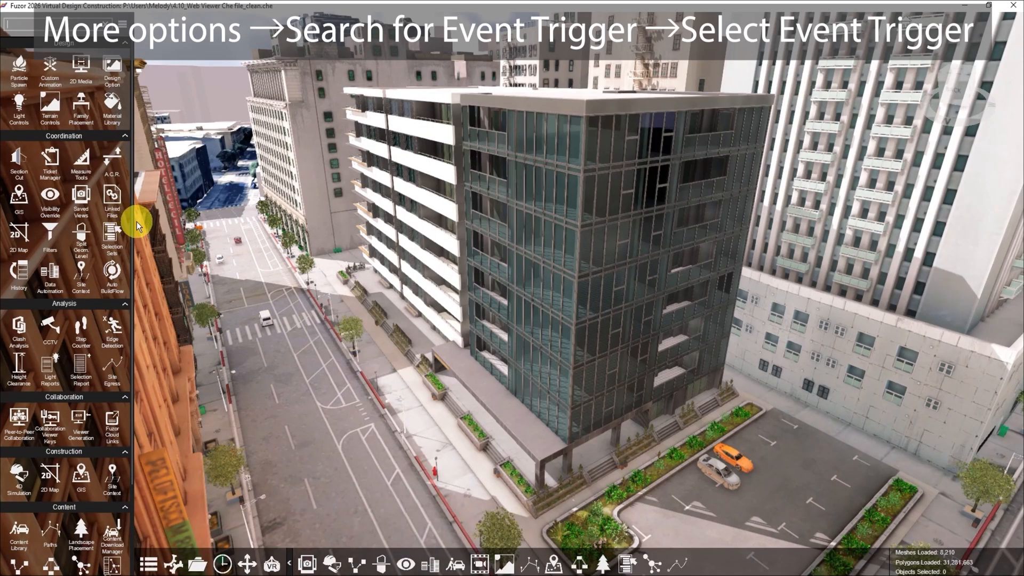
type("event")
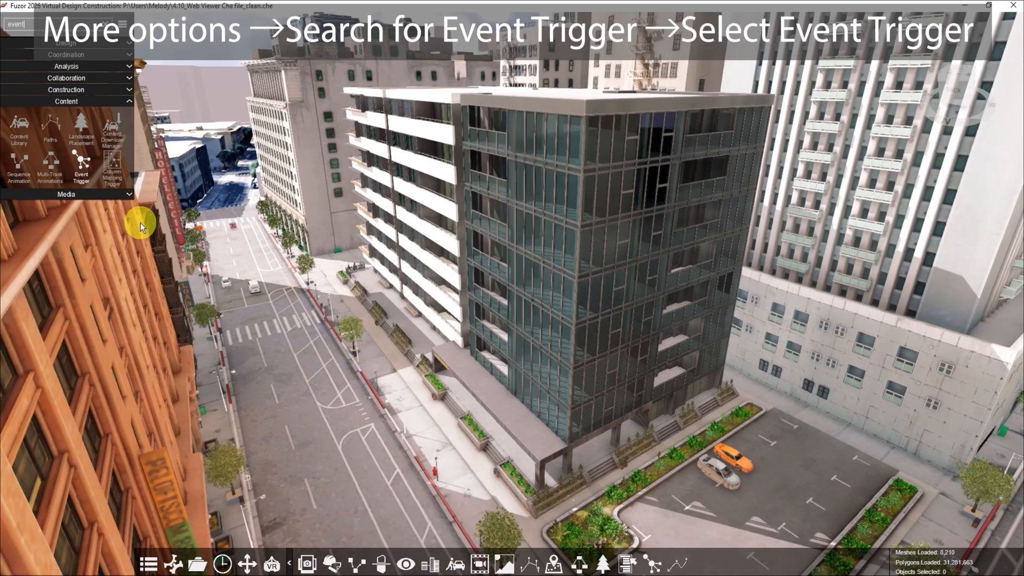
left_click(82, 166)
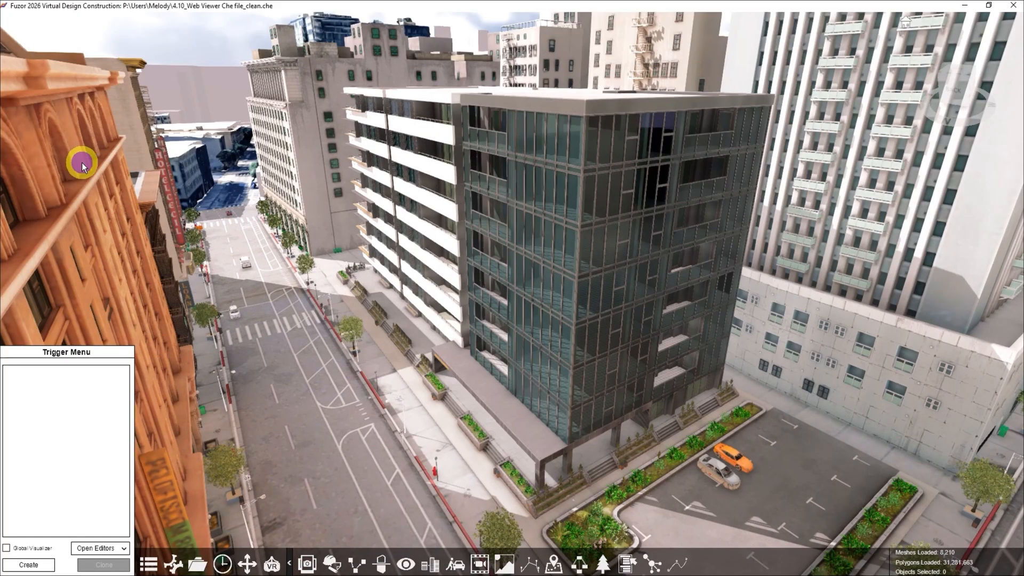
left_click(124, 548)
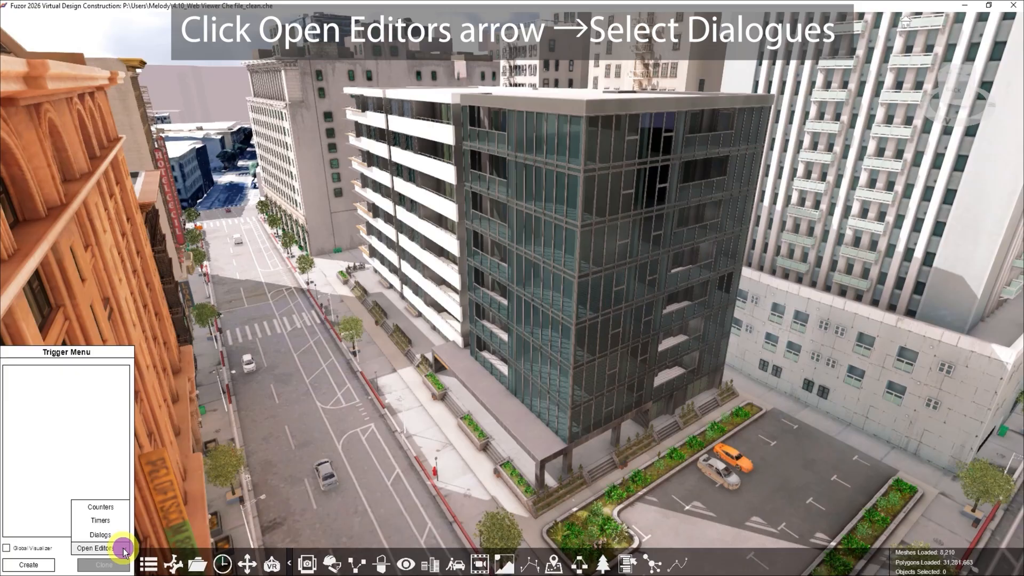
left_click(99, 535)
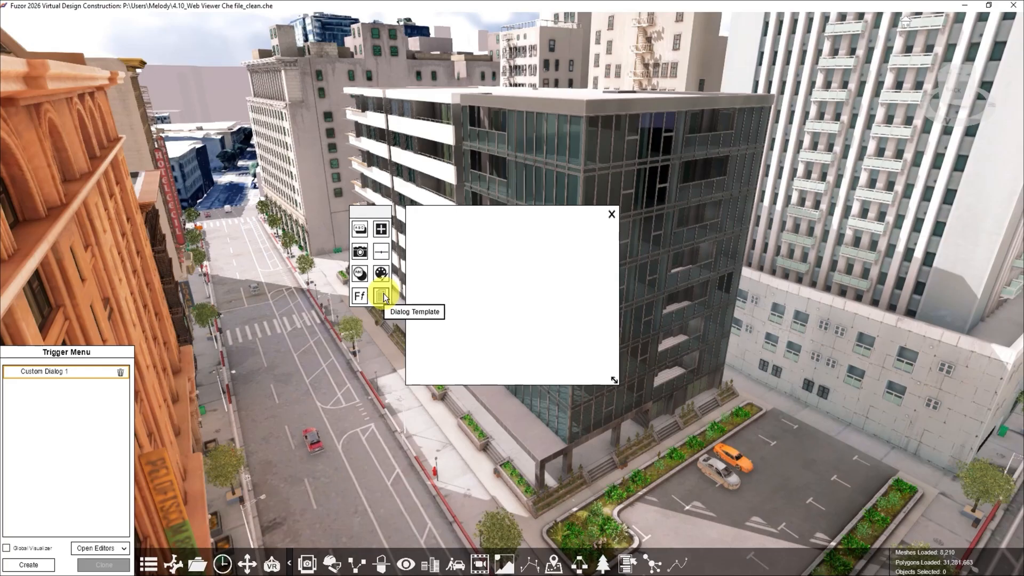
Step: Apply the Multi-Selection Dialog template to the custom dialog and move the dialog up, clear of the trigger editor
left_click(382, 296)
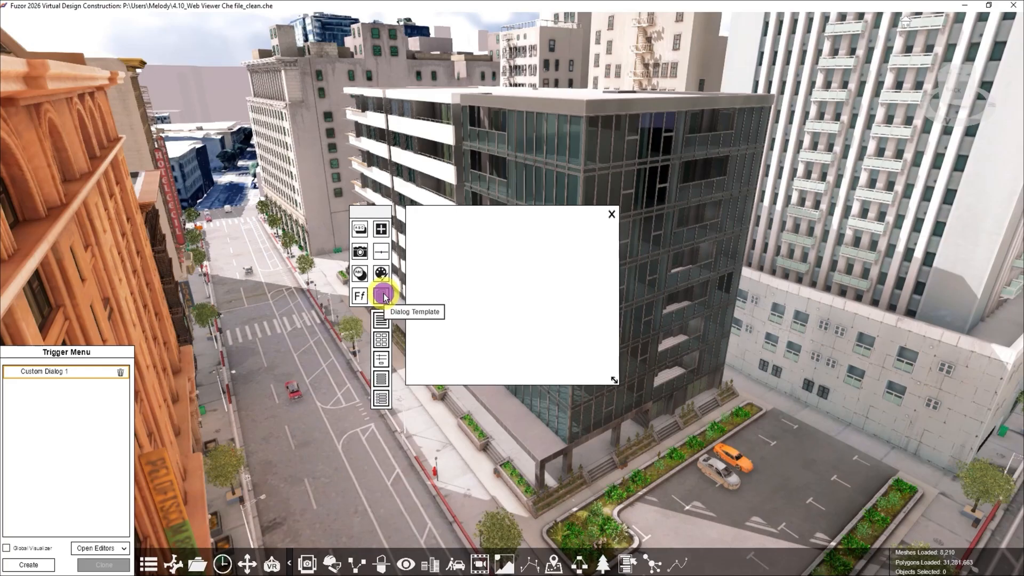
left_click(382, 342)
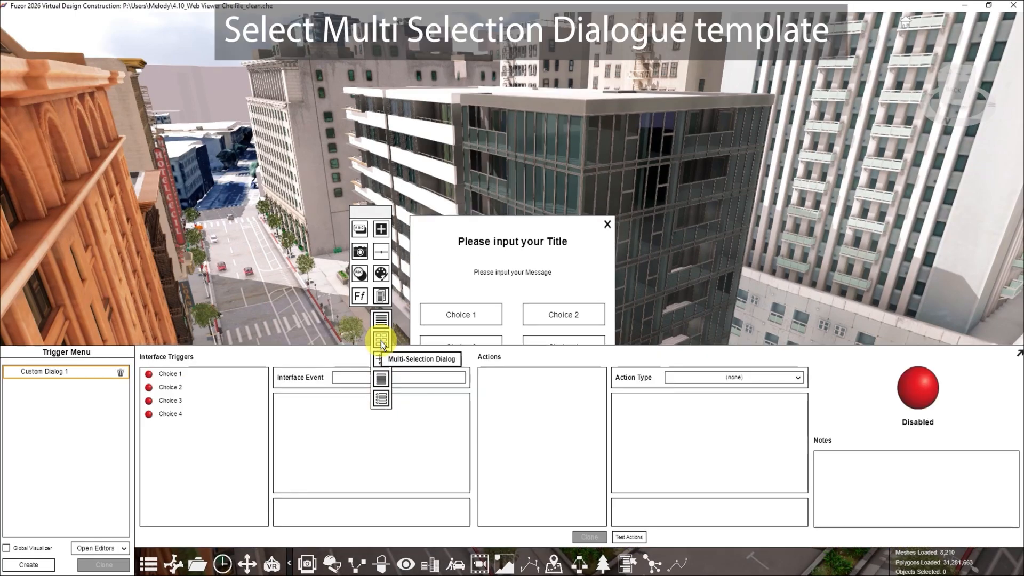
left_click_drag(514, 223, 514, 111)
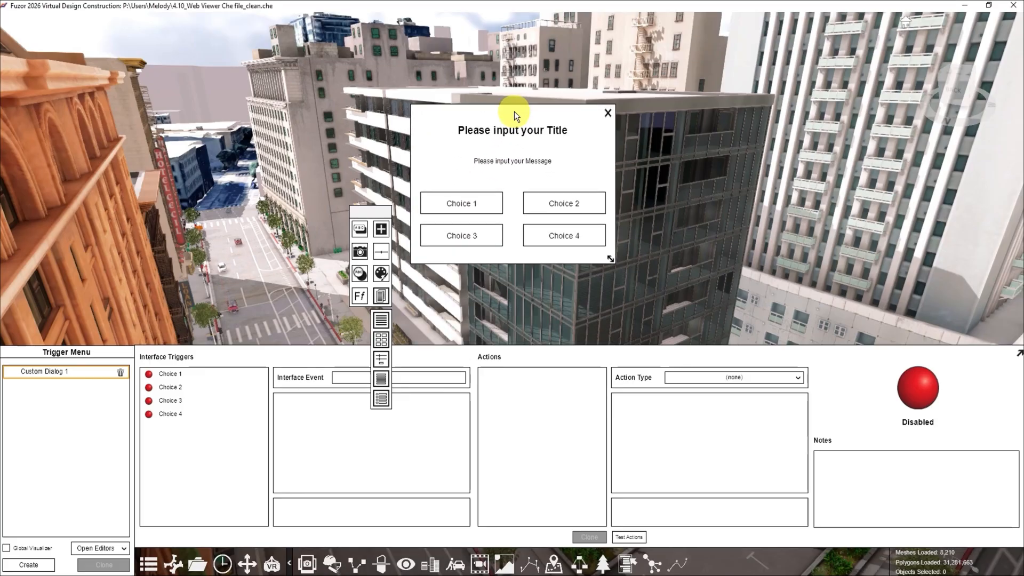
Step: Set the dialog's title to "Apartment Building Sequence" and delete the placeholder message field below it
left_click(536, 131)
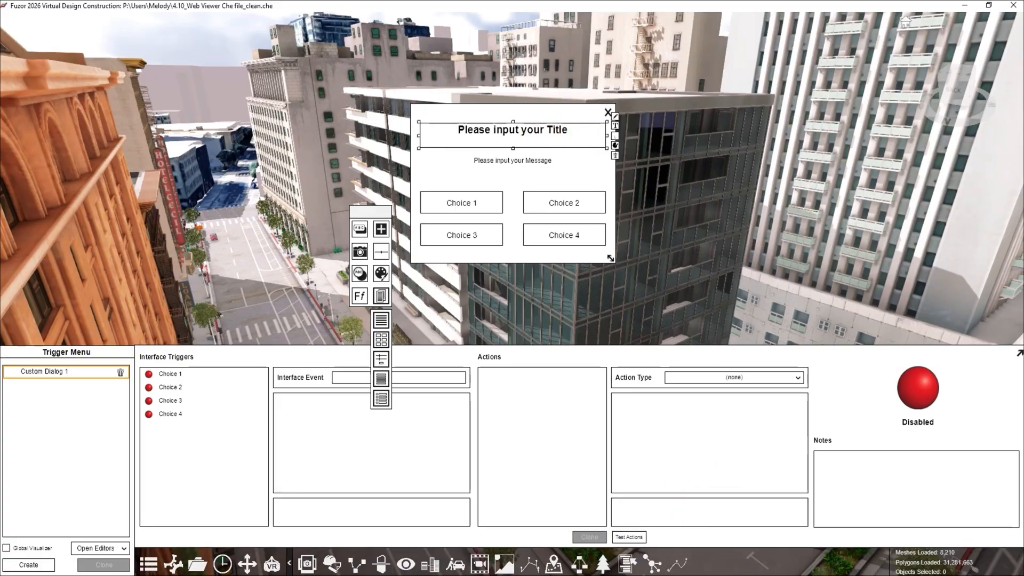
left_click(614, 114)
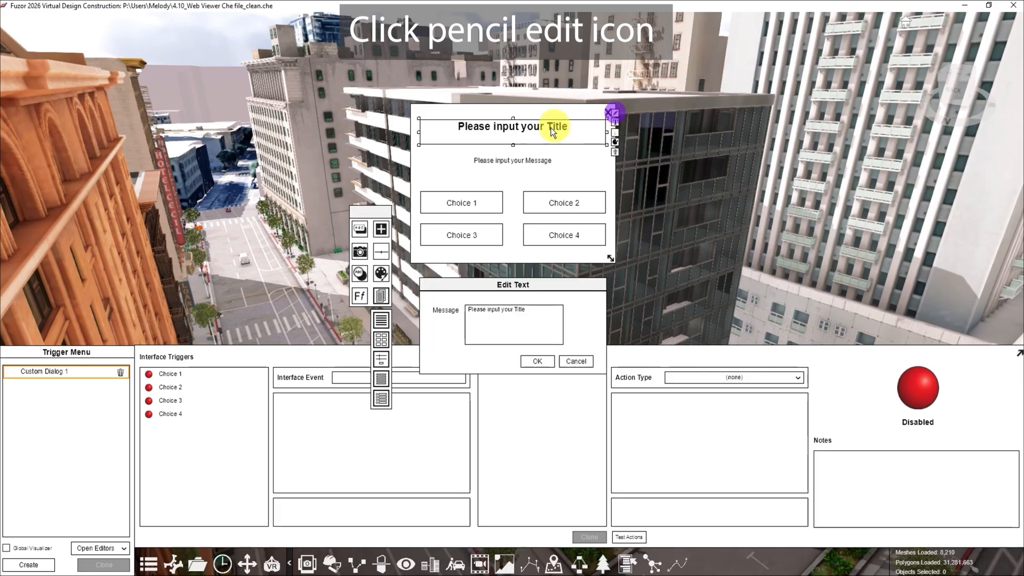
left_click_drag(530, 309, 441, 305)
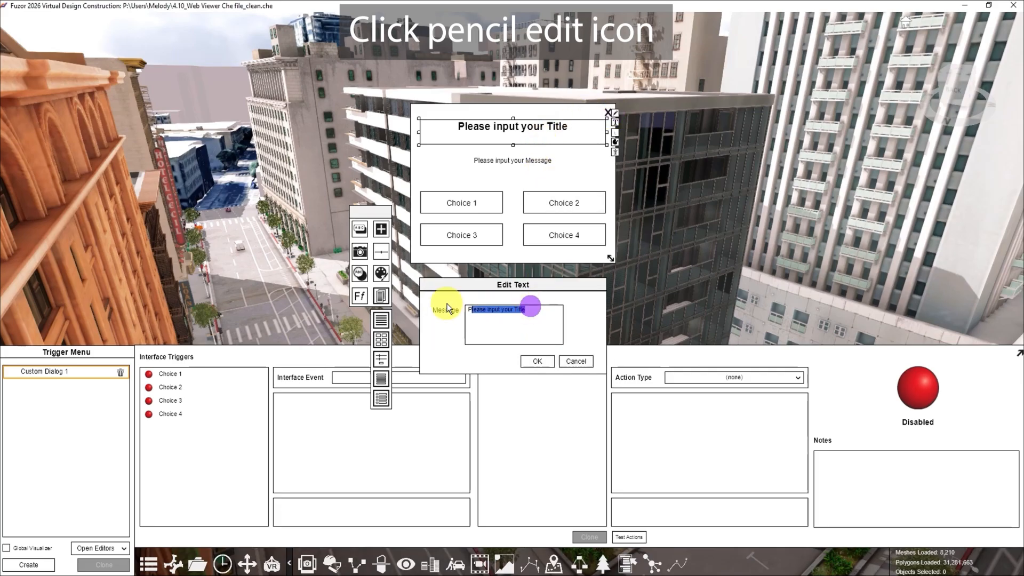
type("Apartment Building Sequence")
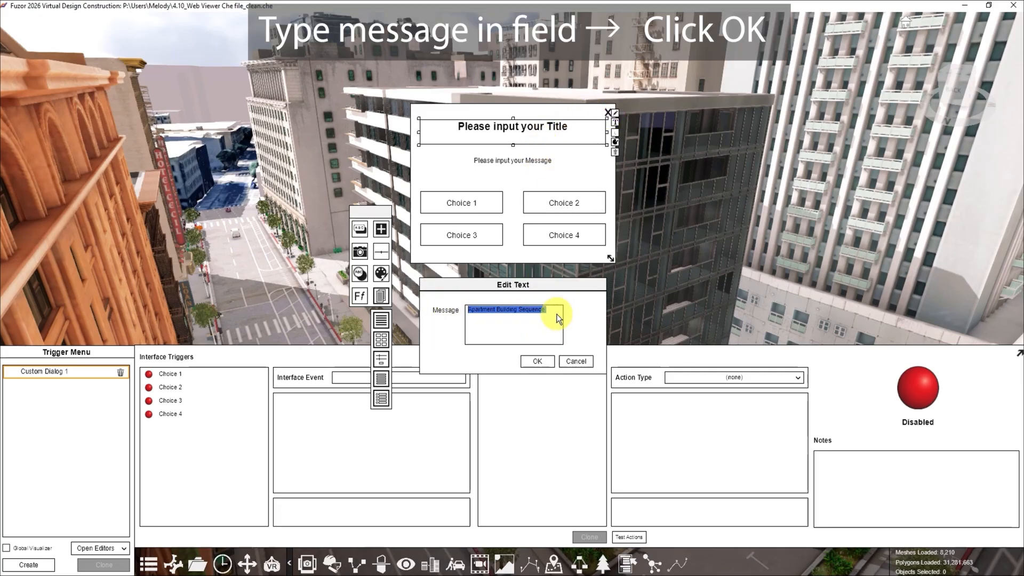
left_click(539, 362)
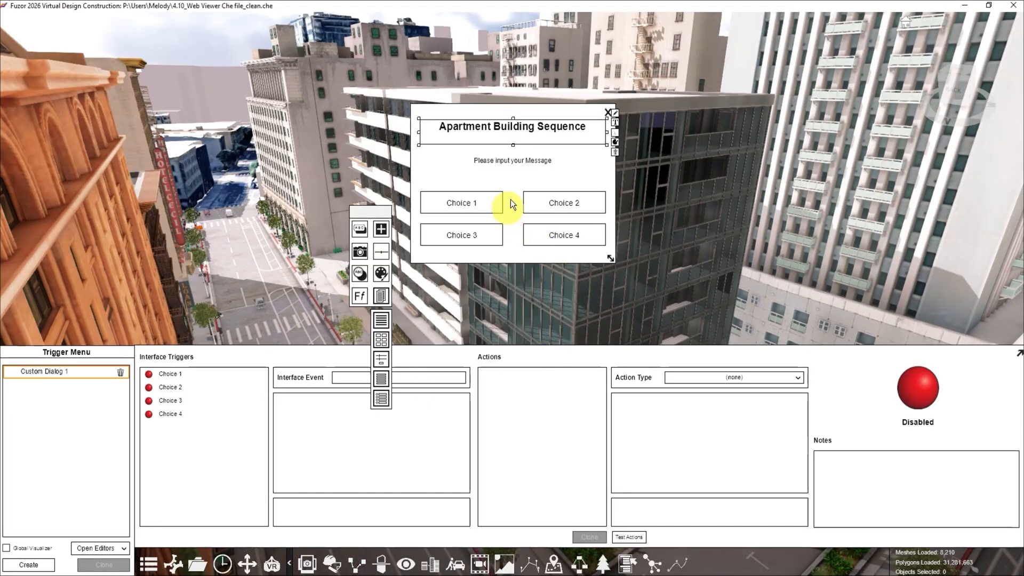
left_click(523, 160)
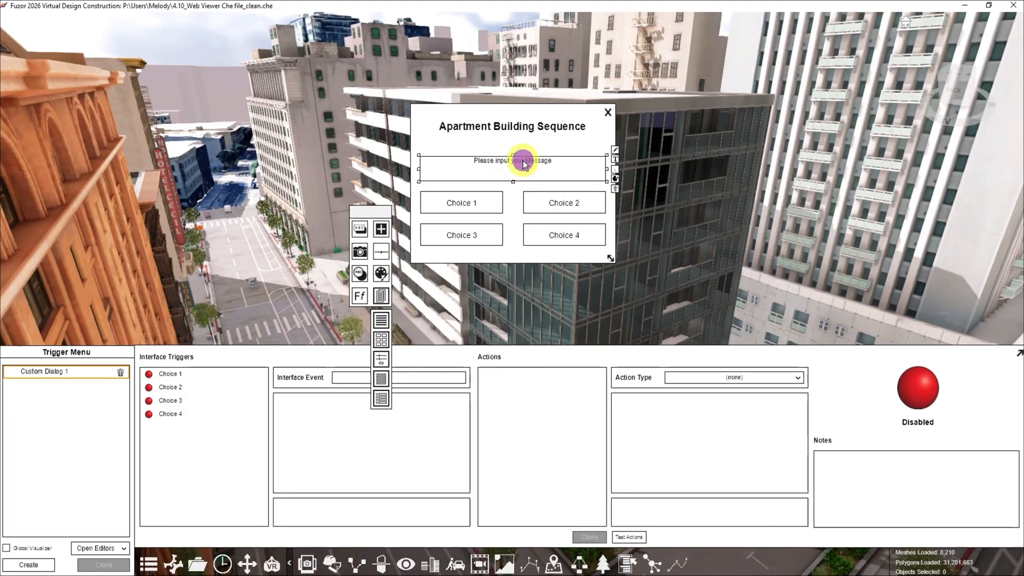
left_click(616, 189)
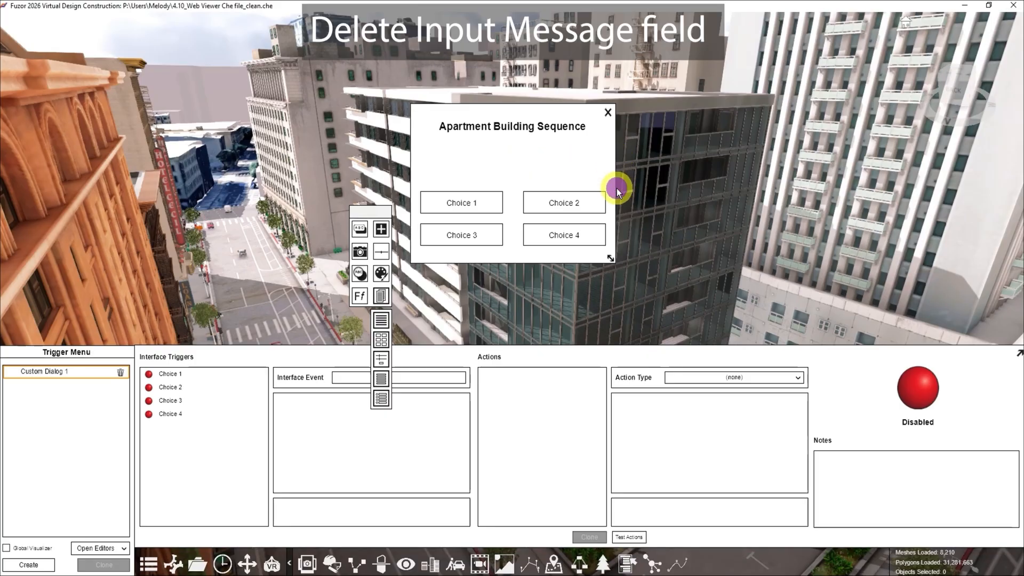
Step: Relabel the Choice 1 button "Crane climbing formwork" with the text from custom dialog.txt, leaving its title blank, and shift the button up slightly
left_click(472, 203)
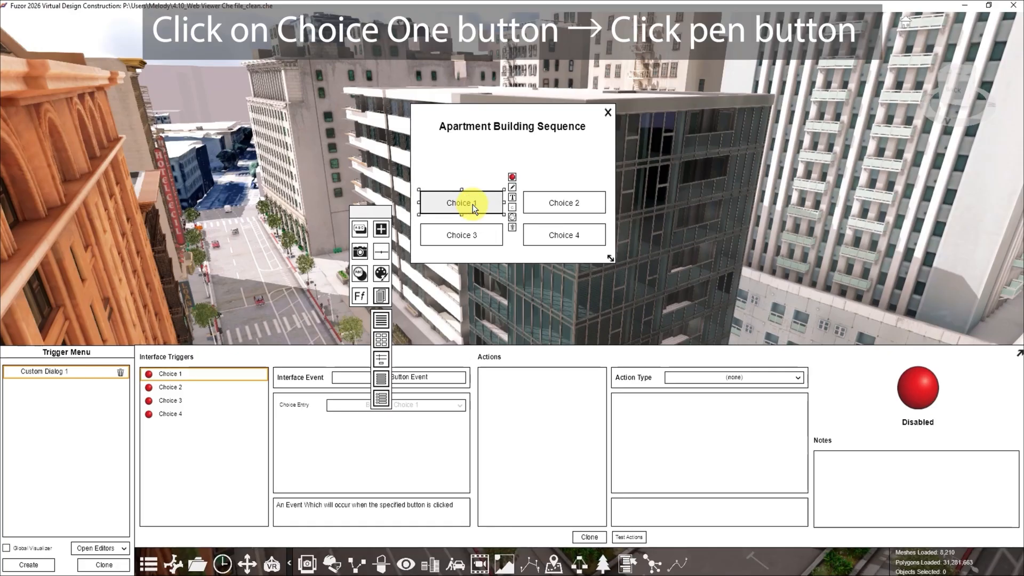
left_click(512, 188)
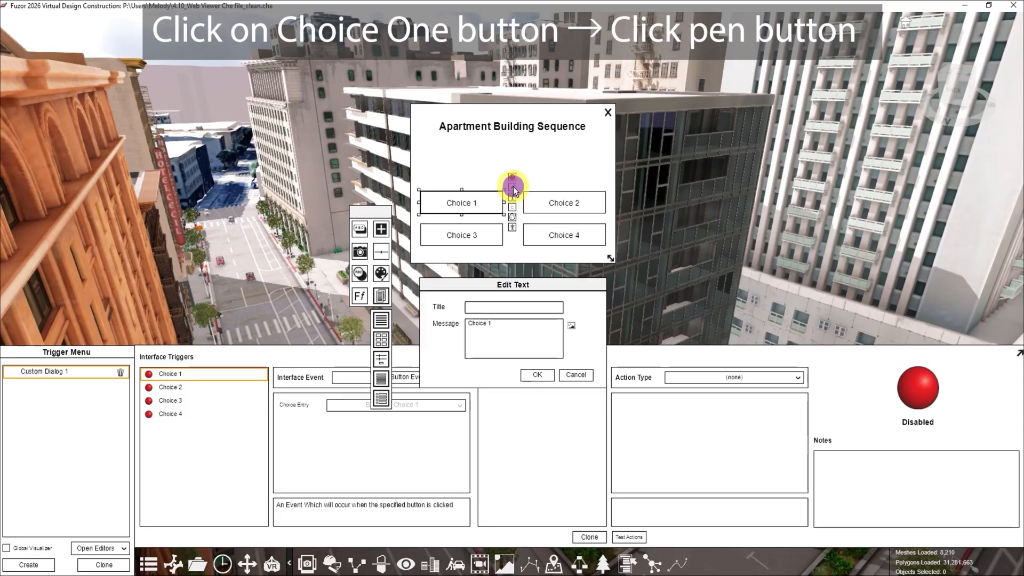
left_click(559, 575)
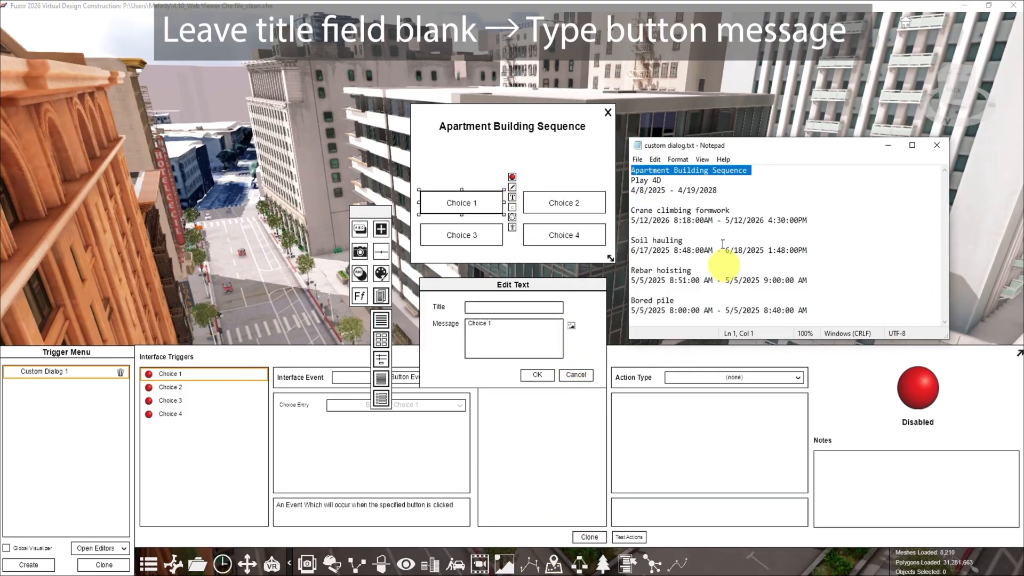
left_click_drag(735, 210, 629, 211)
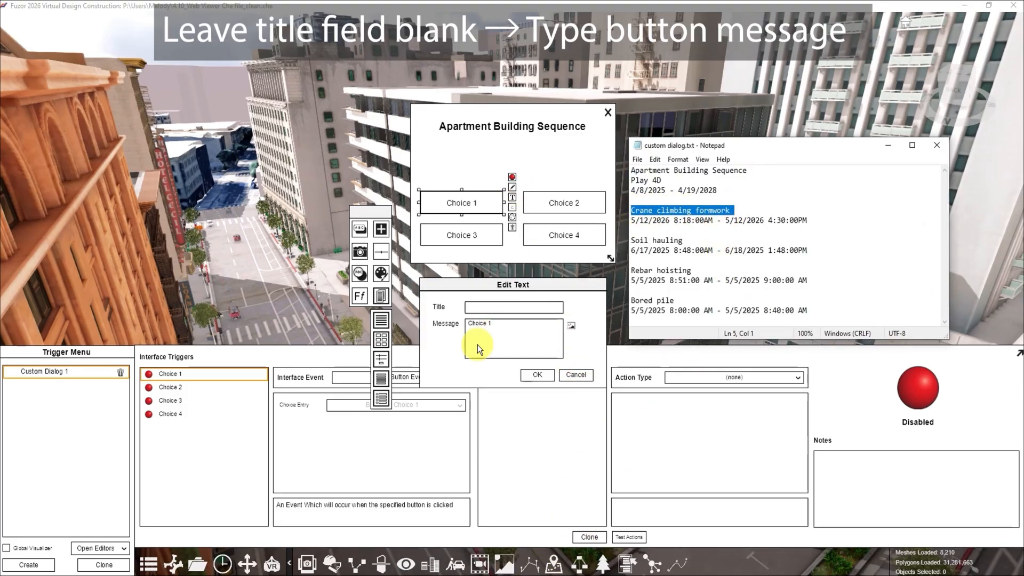
left_click_drag(494, 323, 462, 322)
left_click(537, 323)
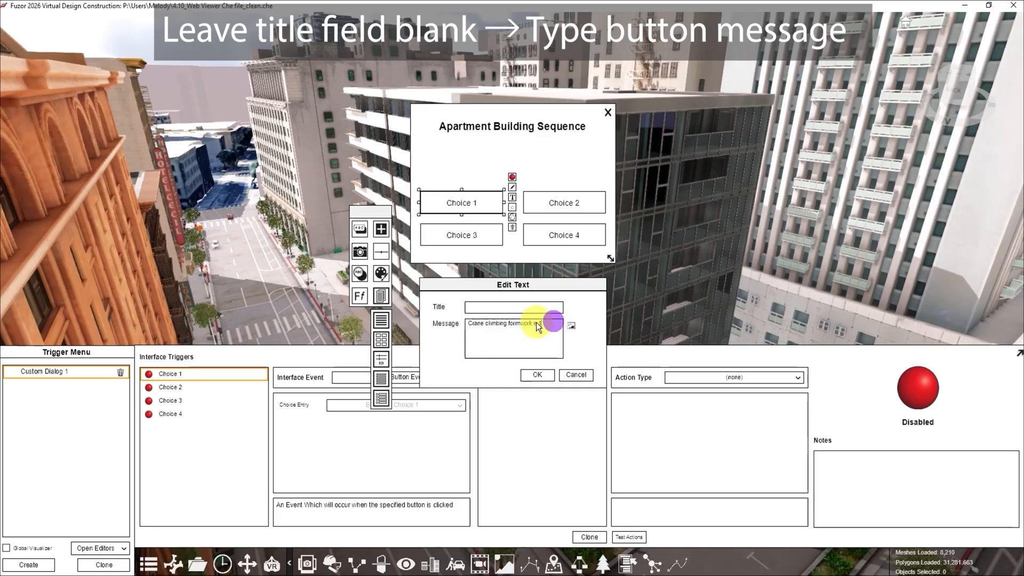
left_click(537, 374)
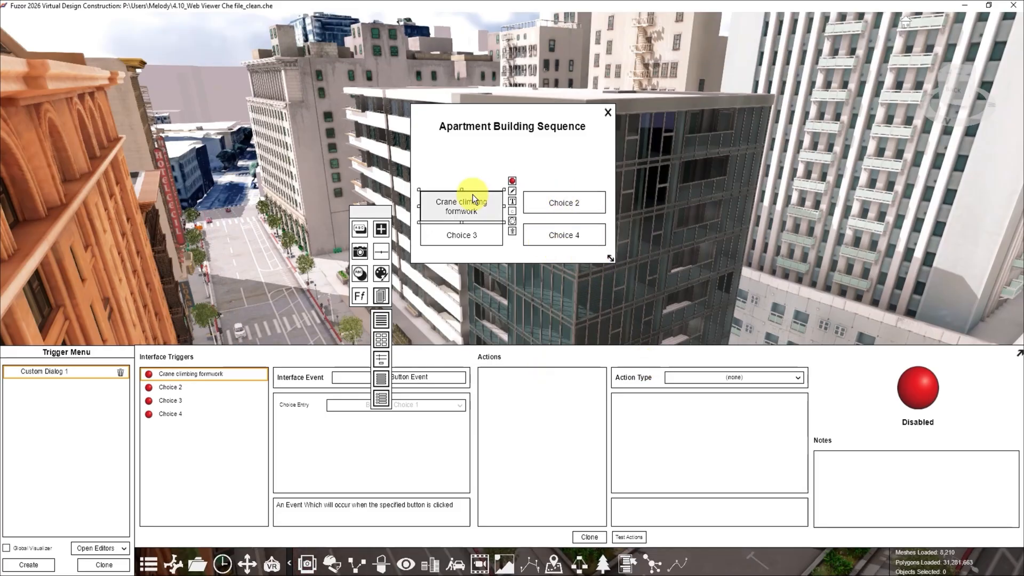
left_click_drag(473, 194, 472, 175)
Step: Shift the Choice 2 button up level with the crane button and relabel it "Soil hauling" from the notes file
left_click_drag(578, 203, 578, 178)
left_click(618, 181)
left_click_drag(683, 241, 635, 238)
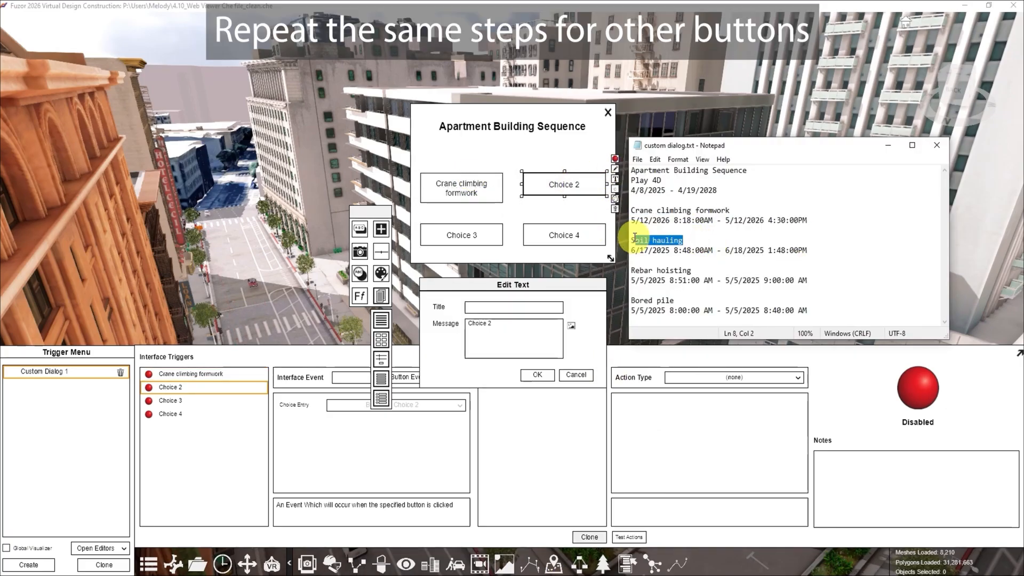
key("ctrl+c")
left_click(501, 329)
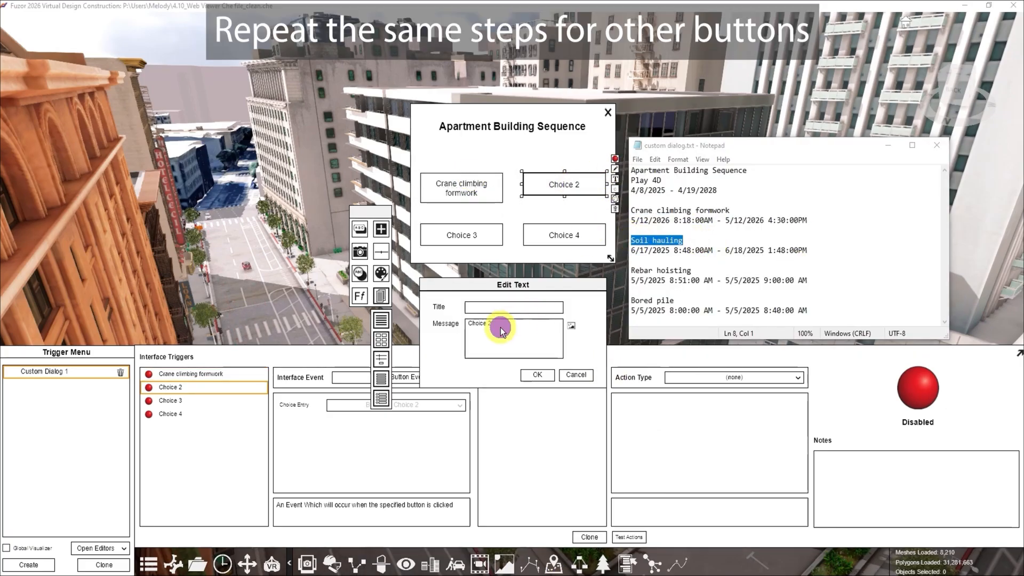
key("ctrl+a")
key("ctrl+v")
left_click(538, 374)
Step: Relabel the Choice 3 button "Rebar hoisting" using the text copied from the notes file
left_click(487, 240)
left_click(513, 222)
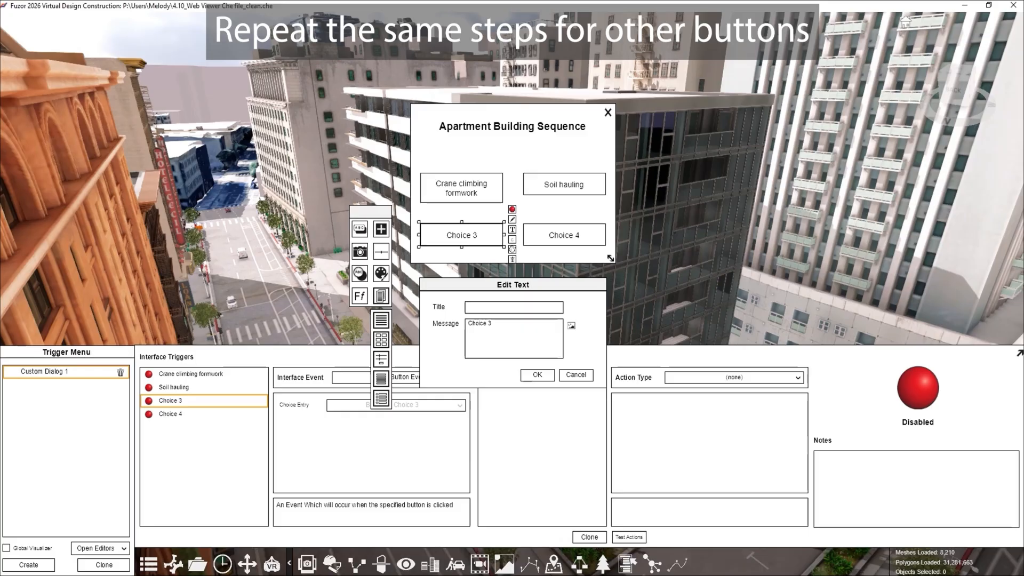
key("alt+Tab")
left_click_drag(689, 269, 634, 271)
key("ctrl+c")
left_click_drag(503, 324, 474, 331)
key("ctrl+v")
left_click(539, 374)
Step: Relabel the Choice 4 button "Bored pile" using the text copied from the notes file
left_click(587, 235)
left_click(615, 219)
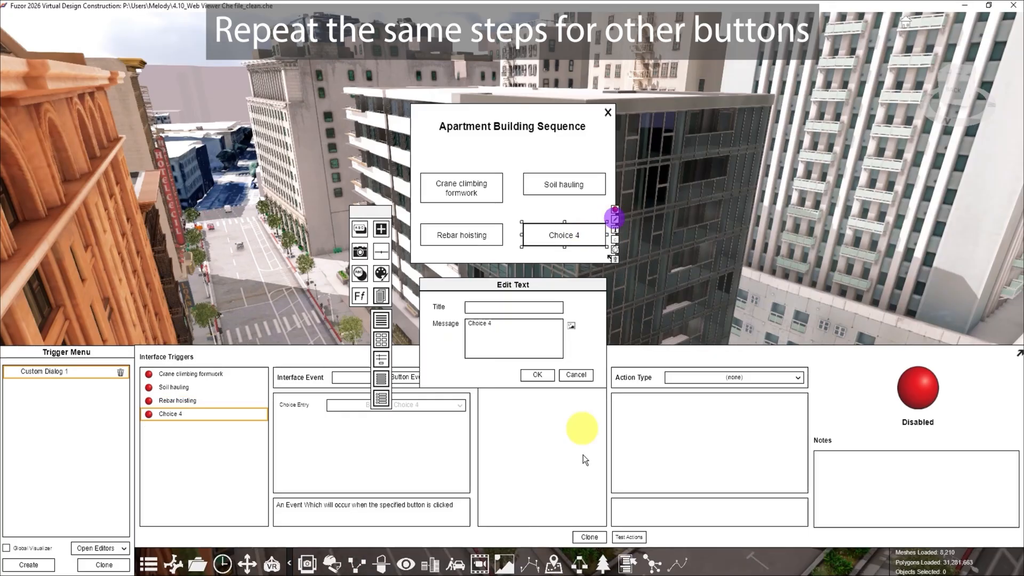
key("alt+Tab")
left_click_drag(674, 300, 631, 301)
key("ctrl+c")
left_click_drag(505, 323, 460, 329)
key("ctrl+v")
left_click(537, 375)
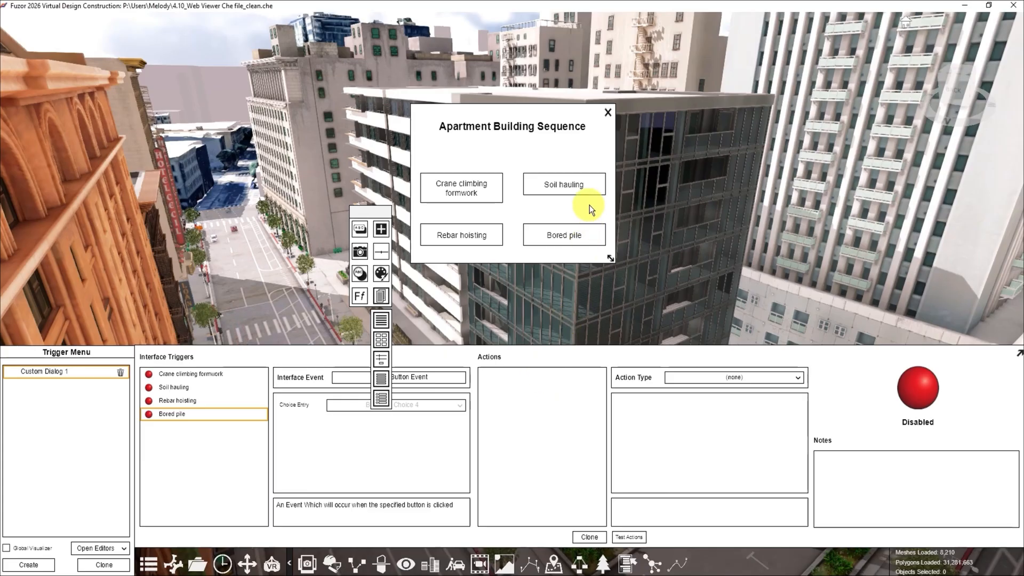
Step: Add a new button with the message "Play 4D" and place it centred between the dialog title and the four choice buttons
left_click(381, 230)
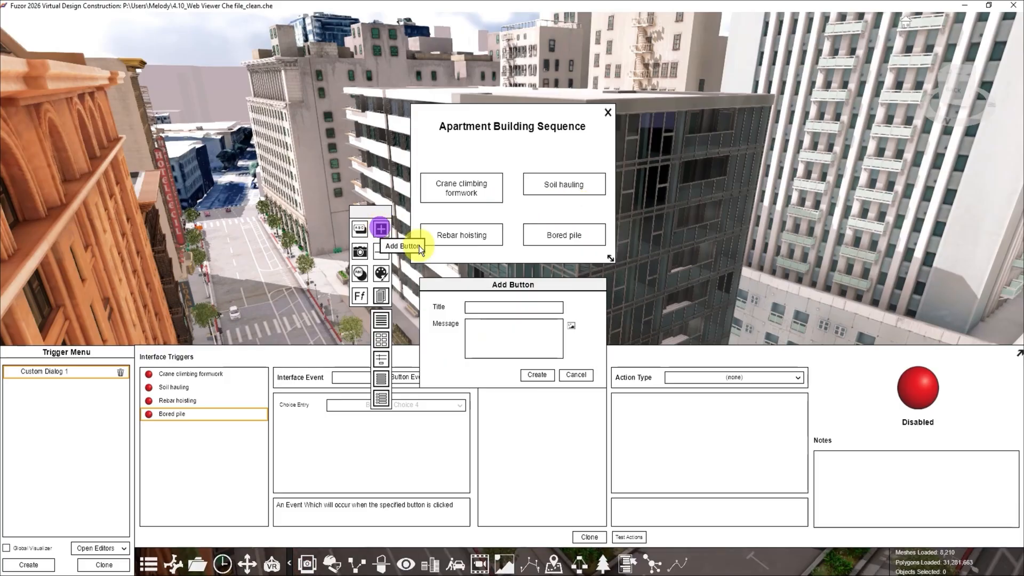
left_click(502, 331)
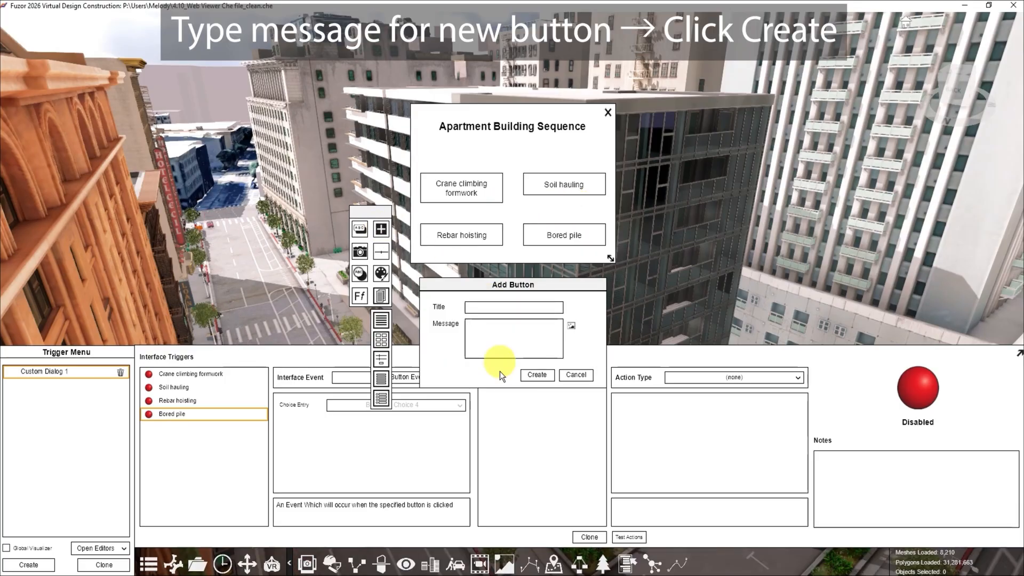
left_click(563, 575)
left_click_drag(664, 181, 627, 182)
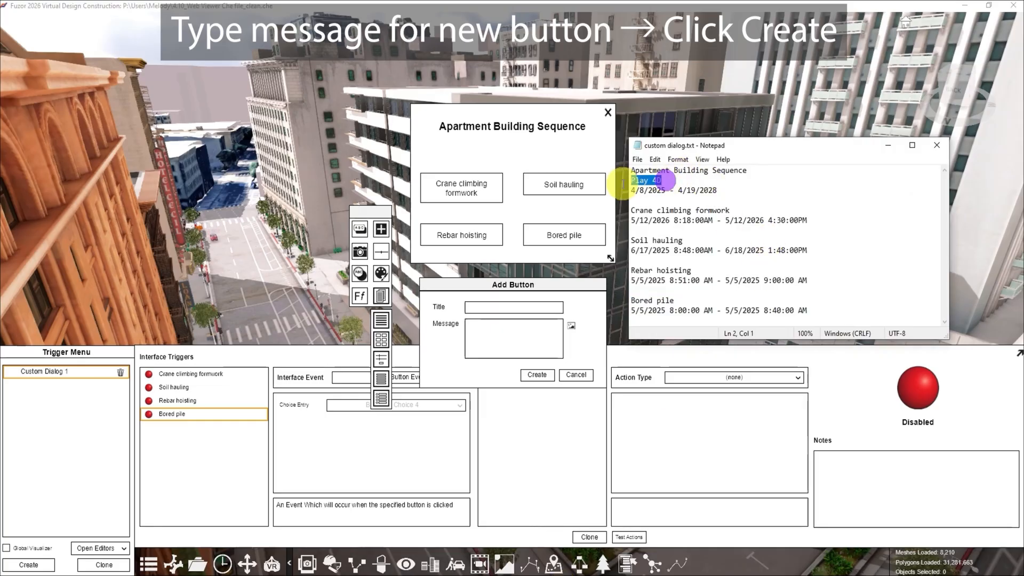
left_click(487, 325)
key("ctrl+v")
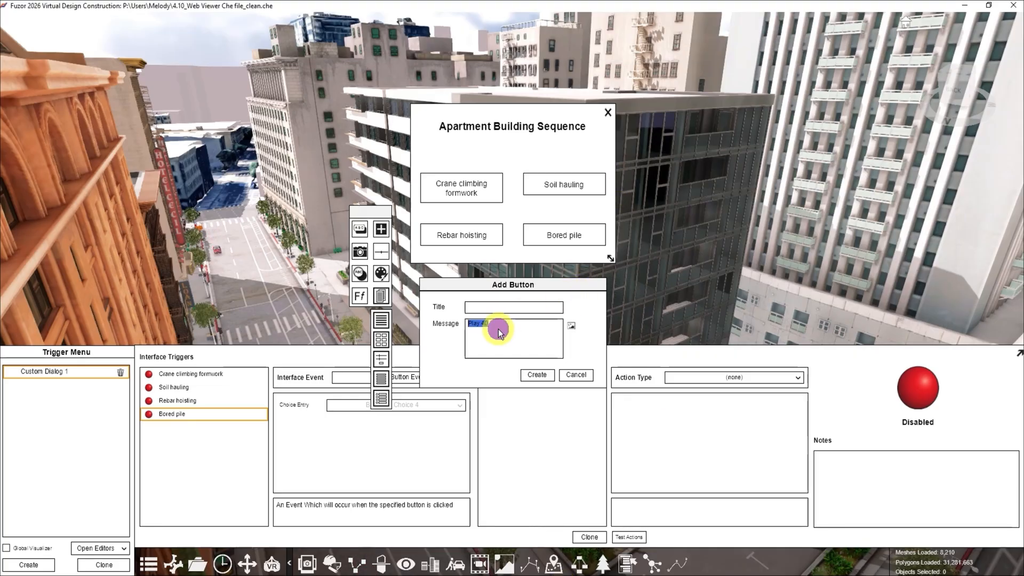
left_click(533, 375)
left_click_drag(526, 181, 531, 152)
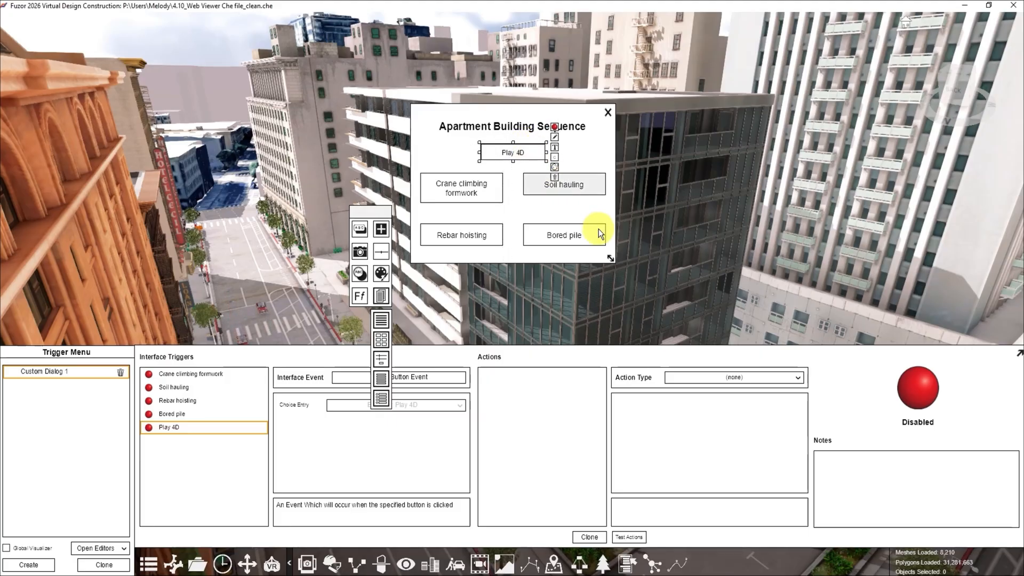
left_click(592, 160)
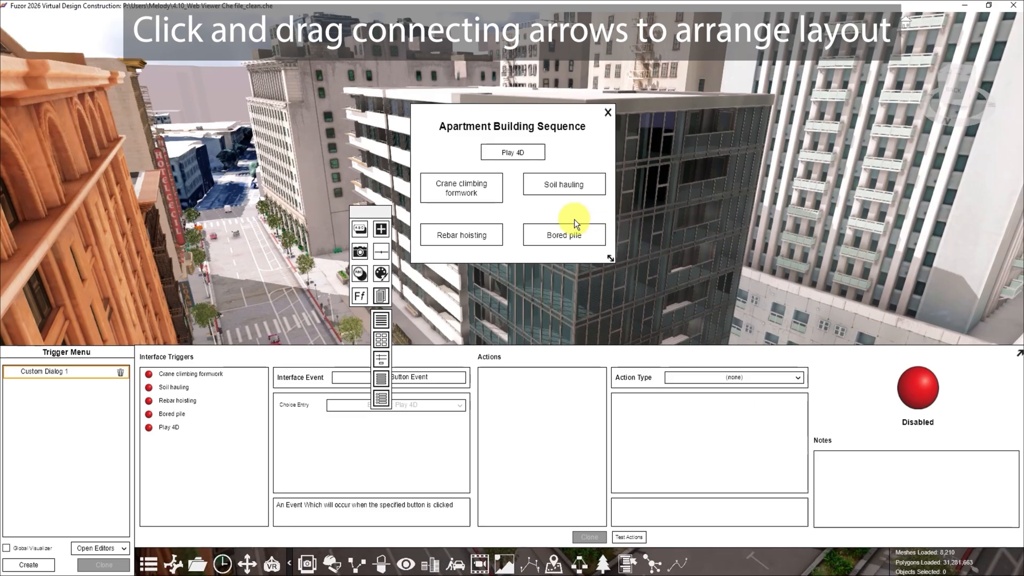
Step: Enlarge the Soil hauling button to match the height of the Crane climbing formwork button, and make the Play 4D button taller
left_click(578, 192)
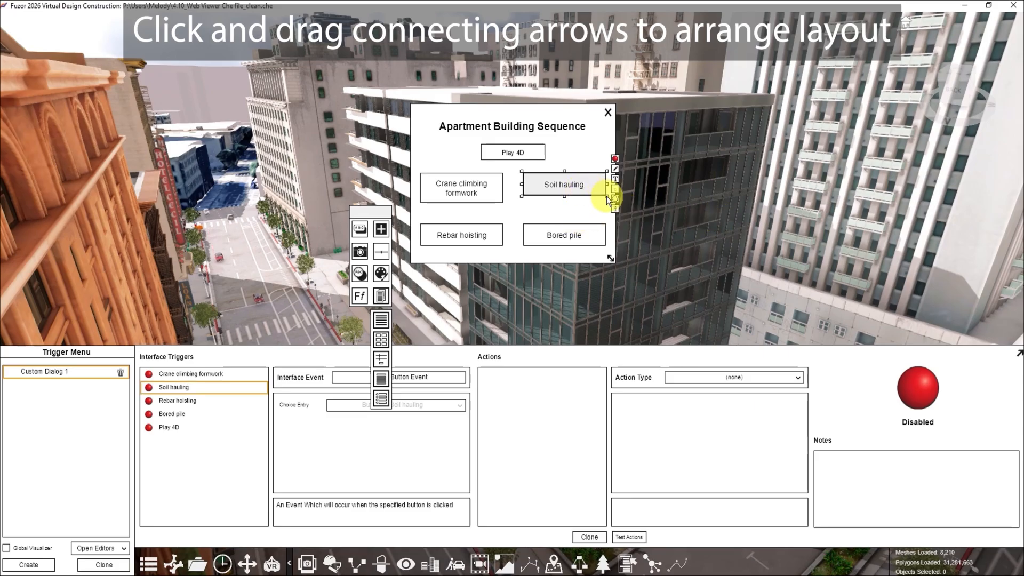
left_click_drag(607, 196, 606, 203)
left_click(599, 221)
left_click(536, 155)
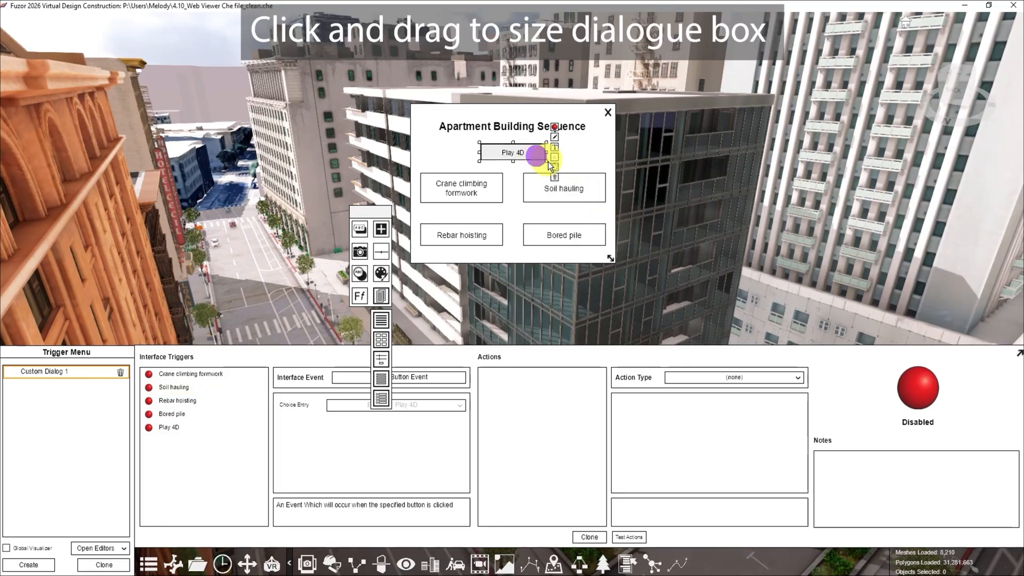
left_click_drag(547, 161, 533, 143)
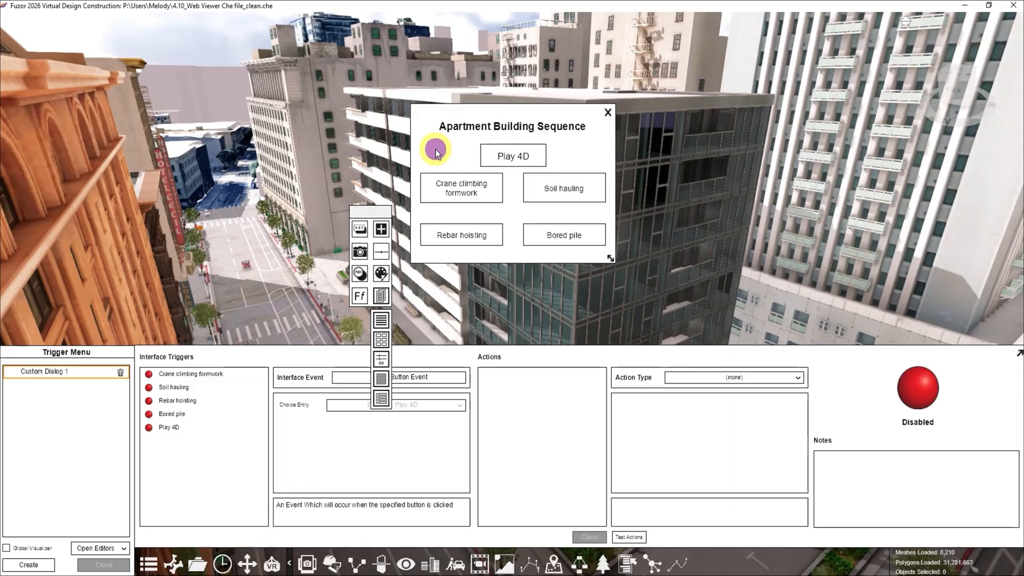
Step: Set the main dialog's background to black at about half visibility and change its border color to orange
left_click(379, 275)
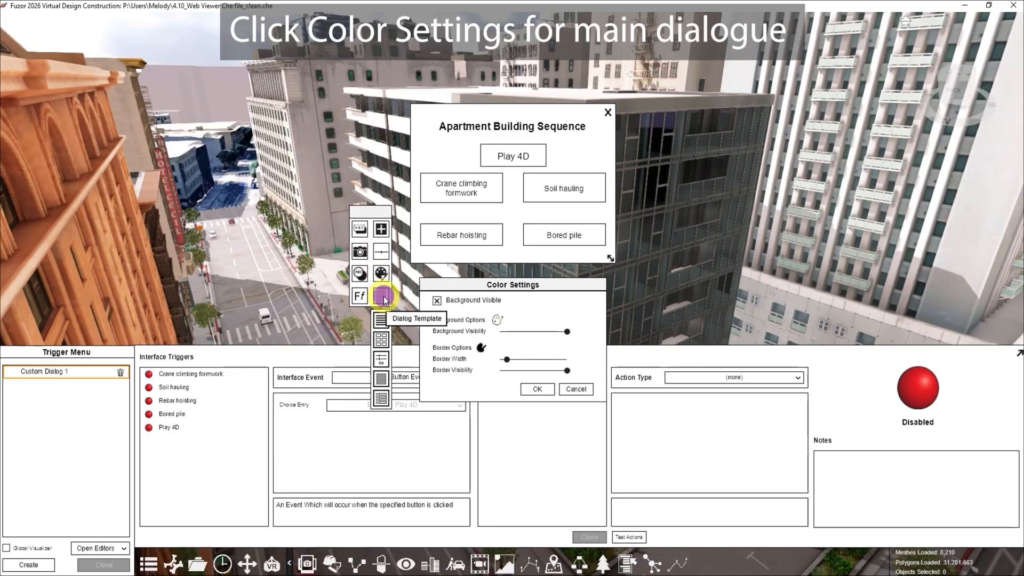
left_click(497, 320)
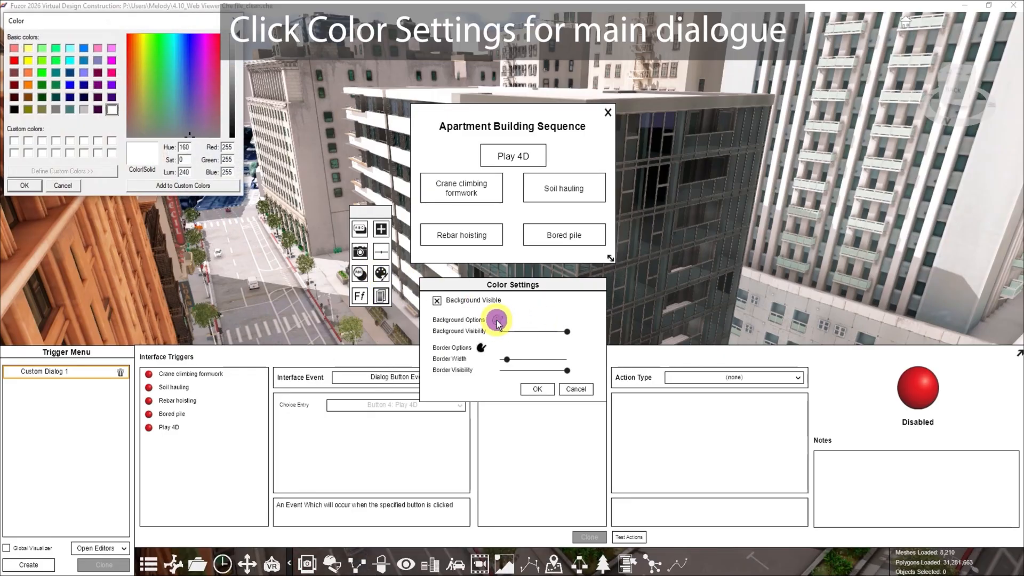
left_click(14, 109)
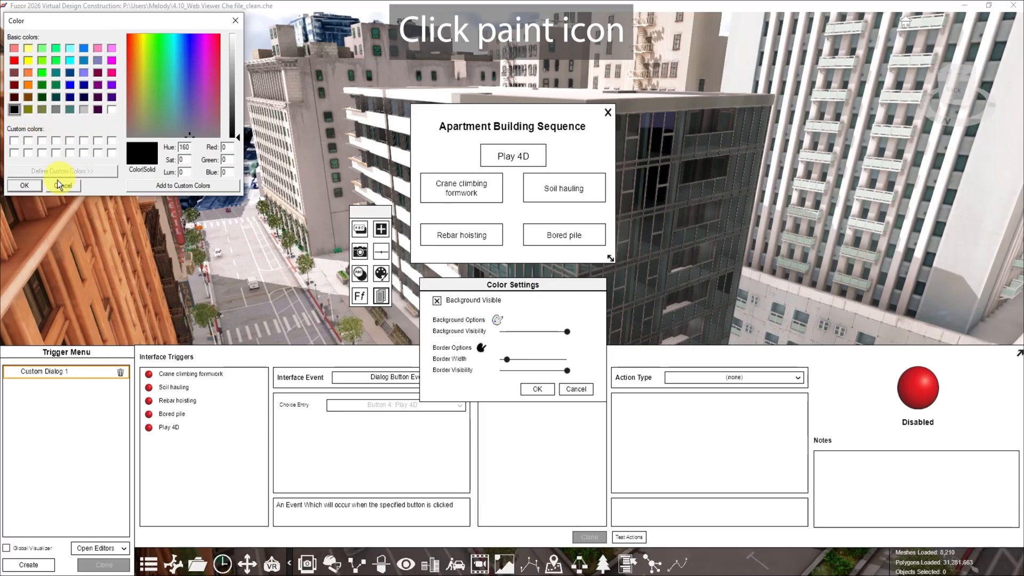
left_click(25, 185)
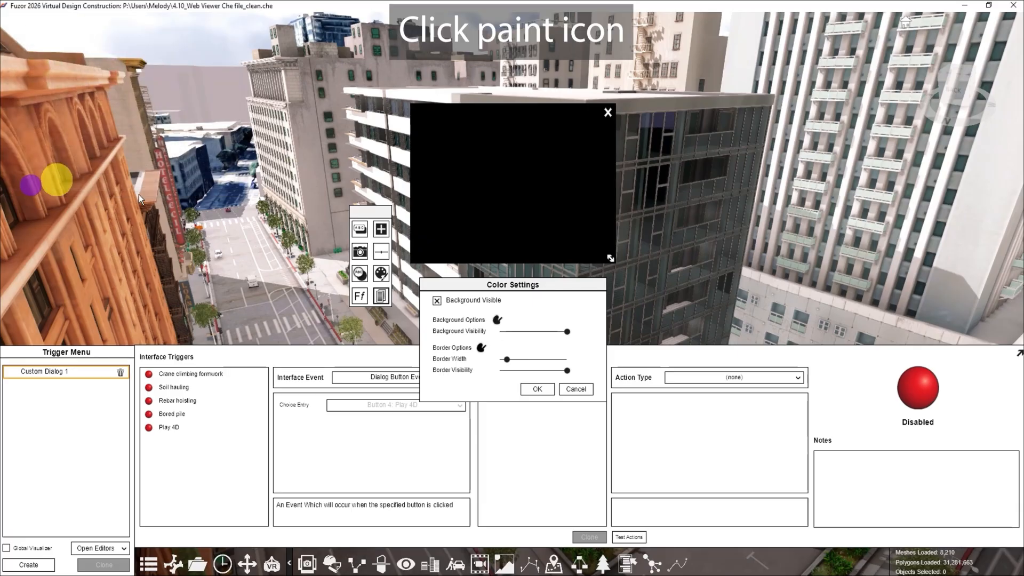
left_click(567, 332)
mouse_move(539, 335)
left_mouse_down()
mouse_move(525, 334)
mouse_move(540, 335)
left_mouse_up()
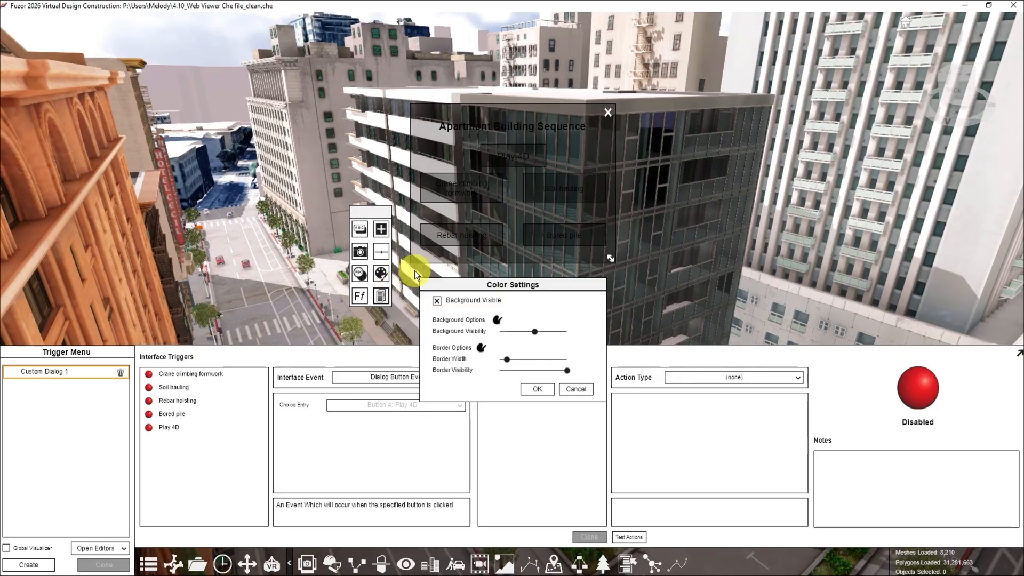
left_click(479, 350)
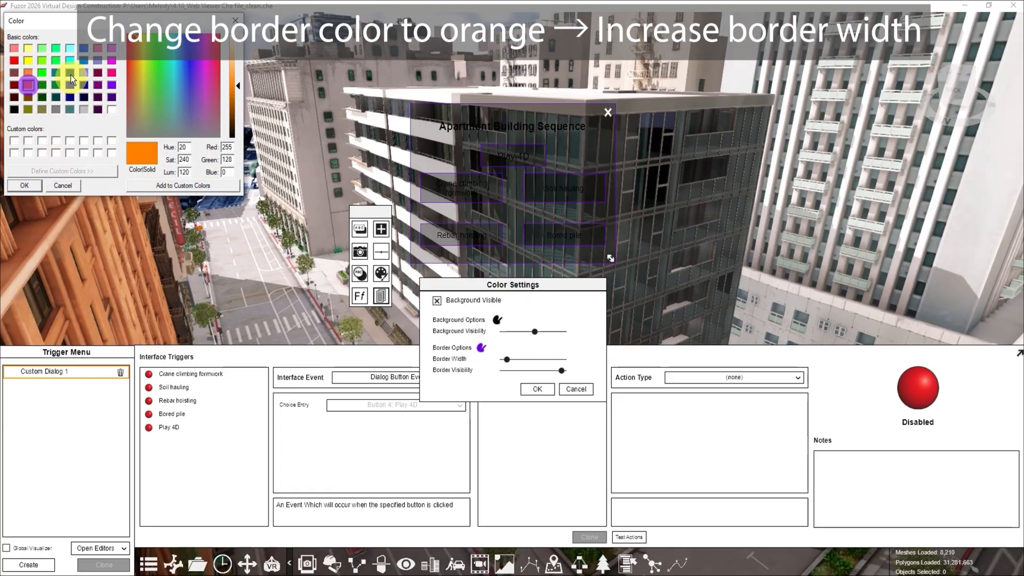
left_click(24, 184)
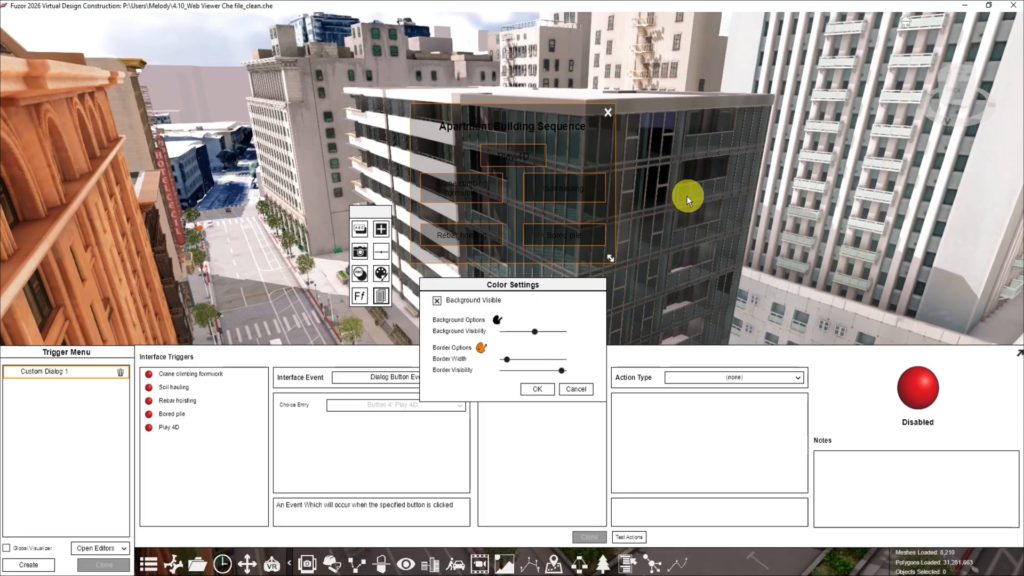
Step: Change the text color of the dialog title "Apartment Building Sequence" to white
left_click(560, 132)
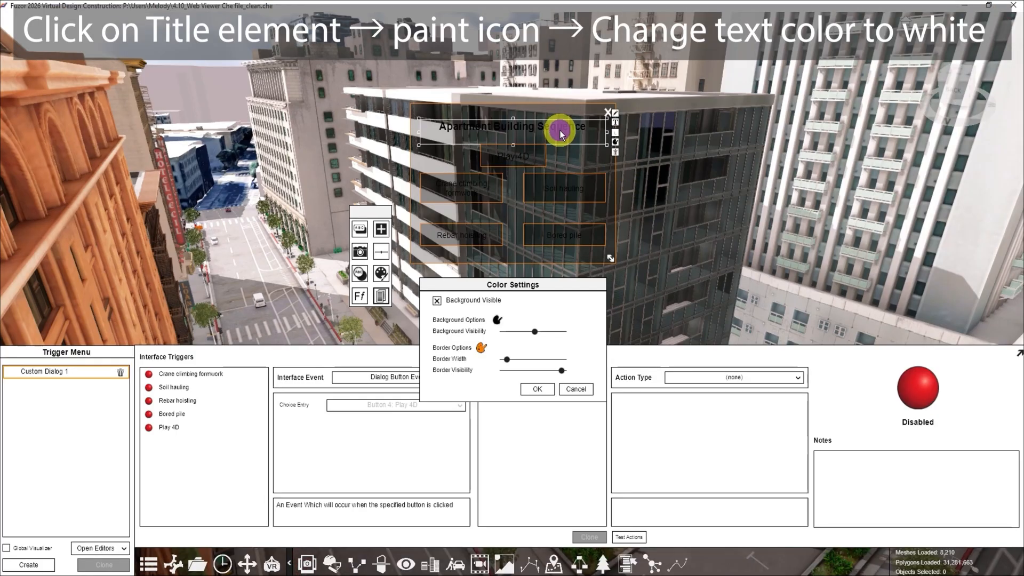
left_click(615, 142)
left_click(110, 110)
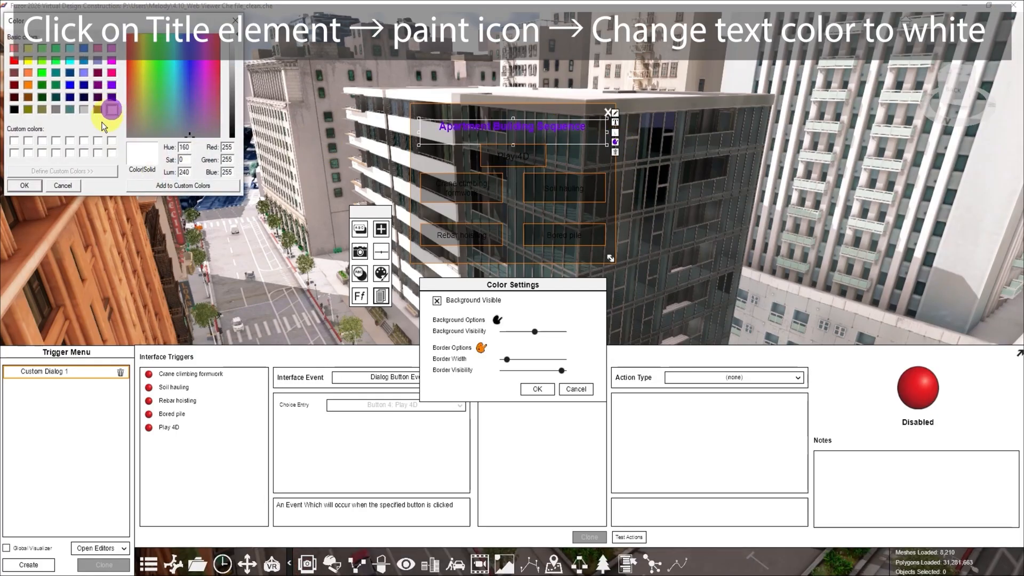
left_click(24, 186)
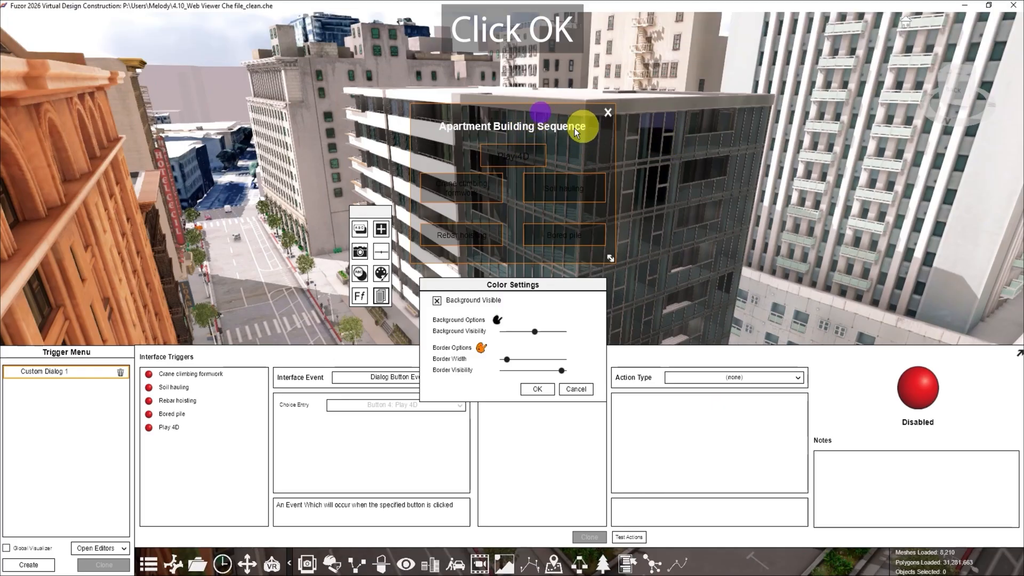
left_click(587, 155)
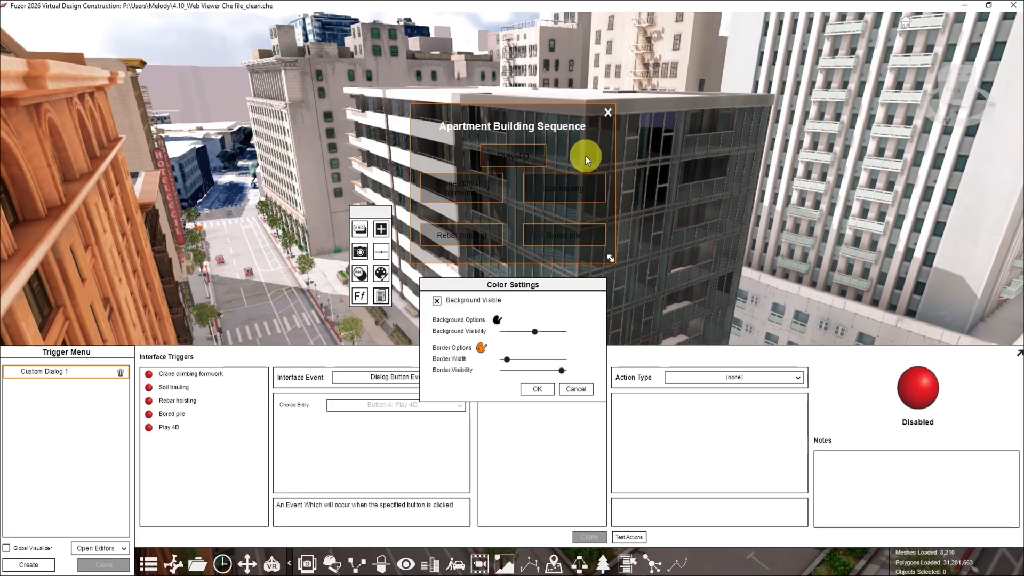
Step: Give the Play 4D button white text and a purple background
left_click(541, 159)
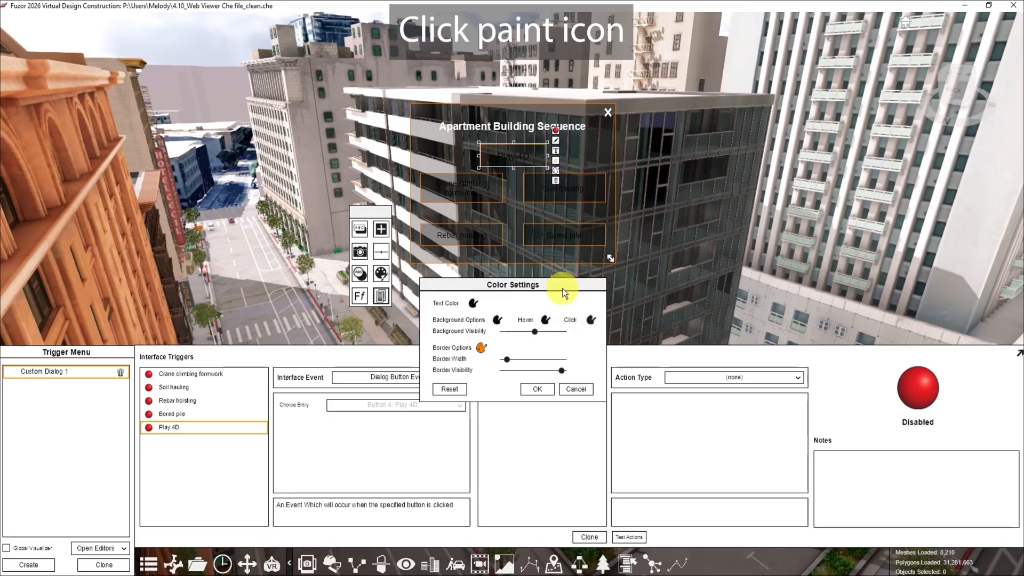
left_click(472, 304)
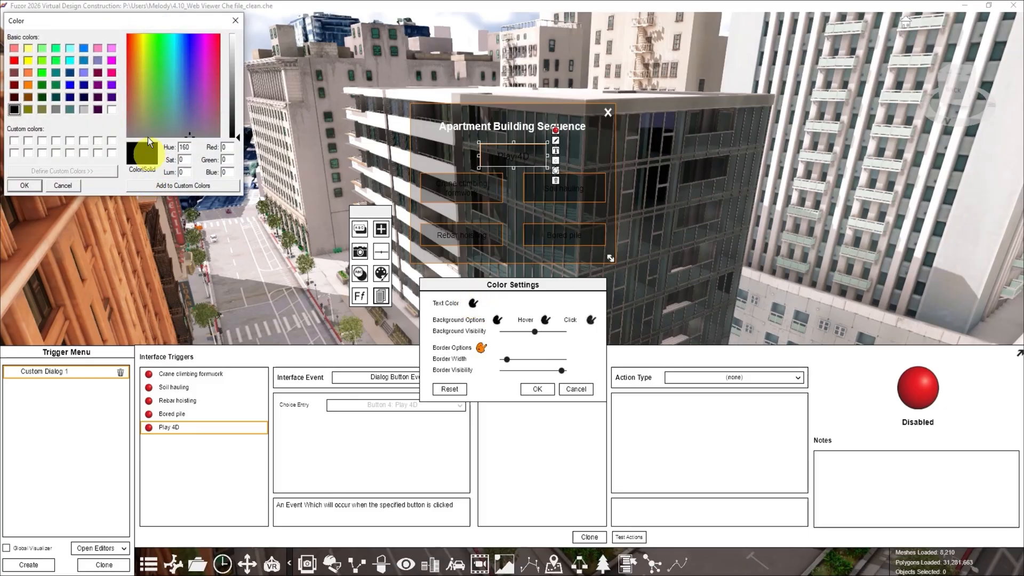
left_click(24, 185)
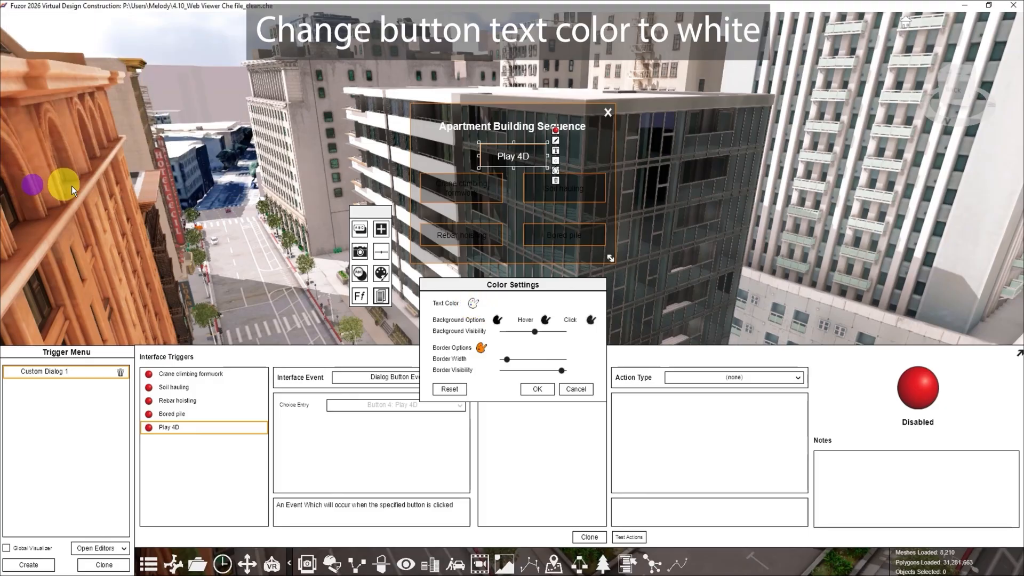
left_click(497, 320)
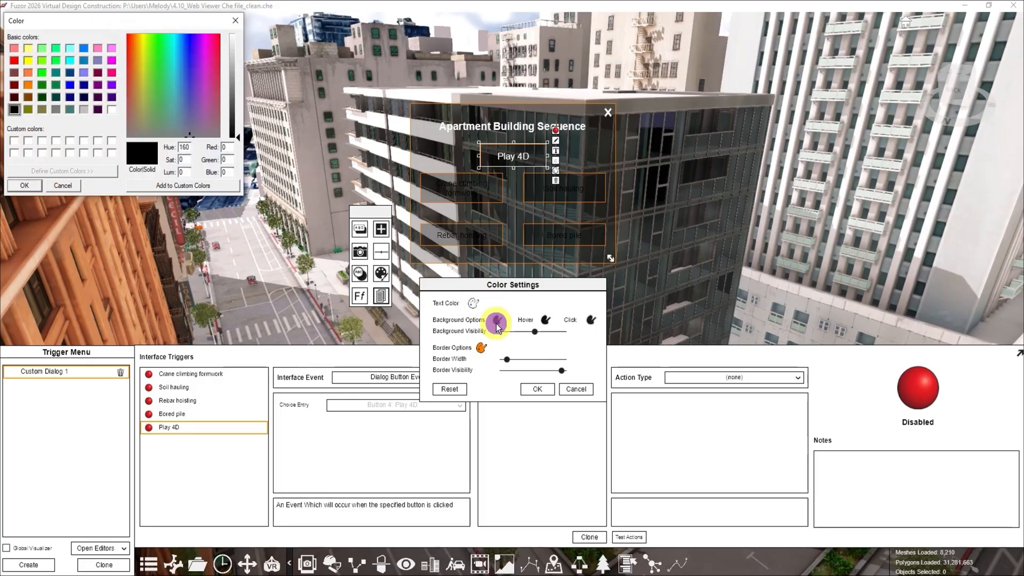
left_click(112, 85)
left_click(25, 185)
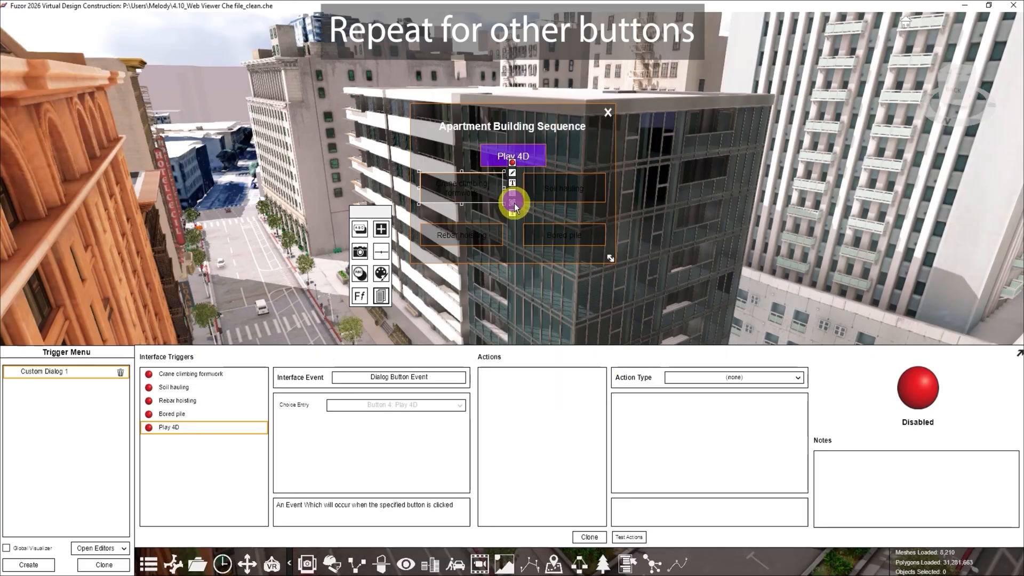
Step: Give the Crane climbing formwork button white text and a purple background
left_click(512, 202)
left_click(474, 303)
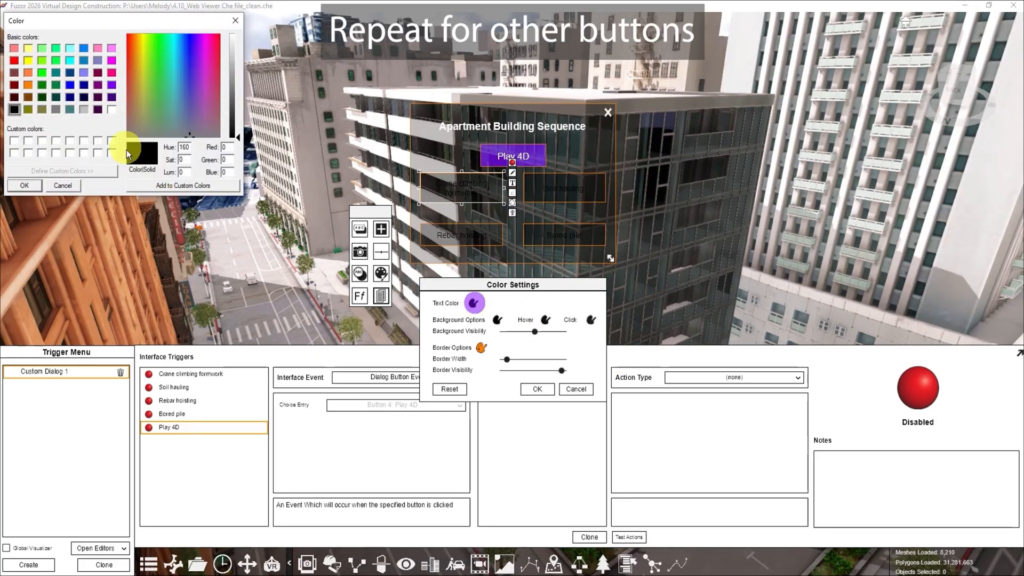
left_click(111, 109)
left_click(24, 185)
left_click(496, 319)
left_click(112, 84)
left_click(24, 185)
Step: Give the Soil hauling button white text and a purple background
left_click(583, 187)
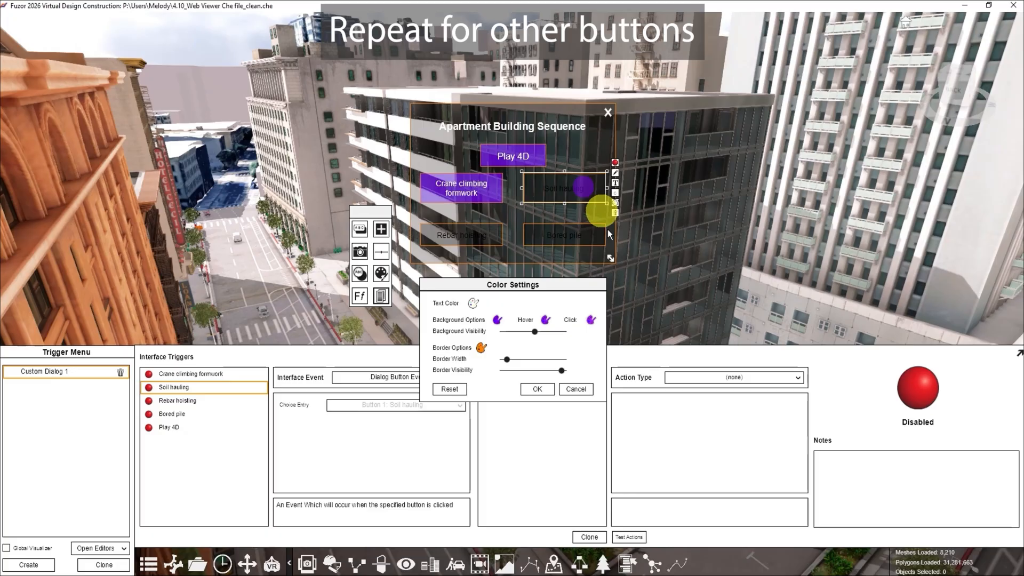
left_click(615, 203)
left_click(615, 203)
left_click(474, 303)
left_click(24, 186)
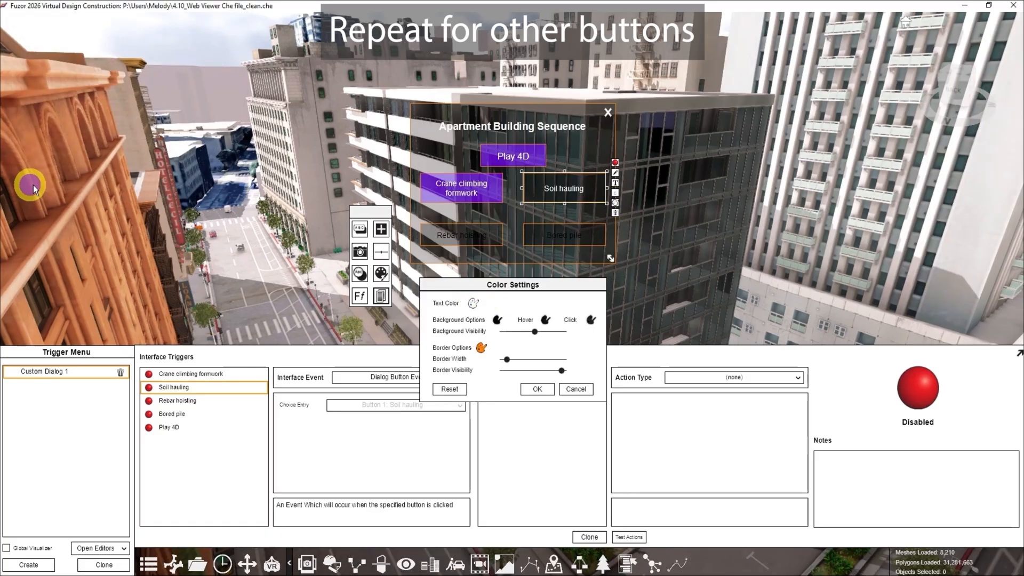
left_click(615, 203)
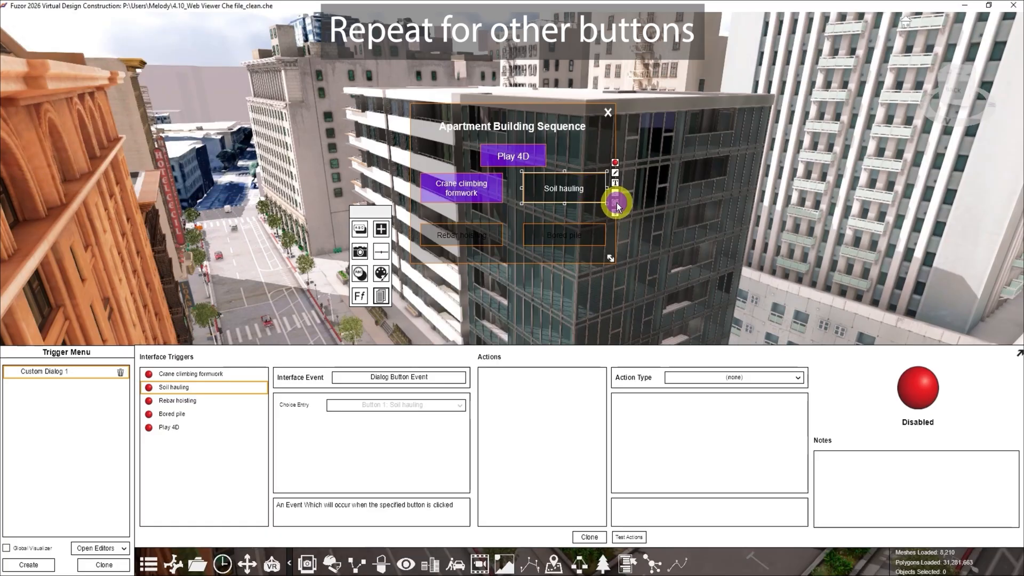
left_click(617, 203)
left_click(497, 319)
left_click(112, 86)
left_click(25, 185)
Step: Give the Rebar hoisting button white text and a purple background
left_click(486, 235)
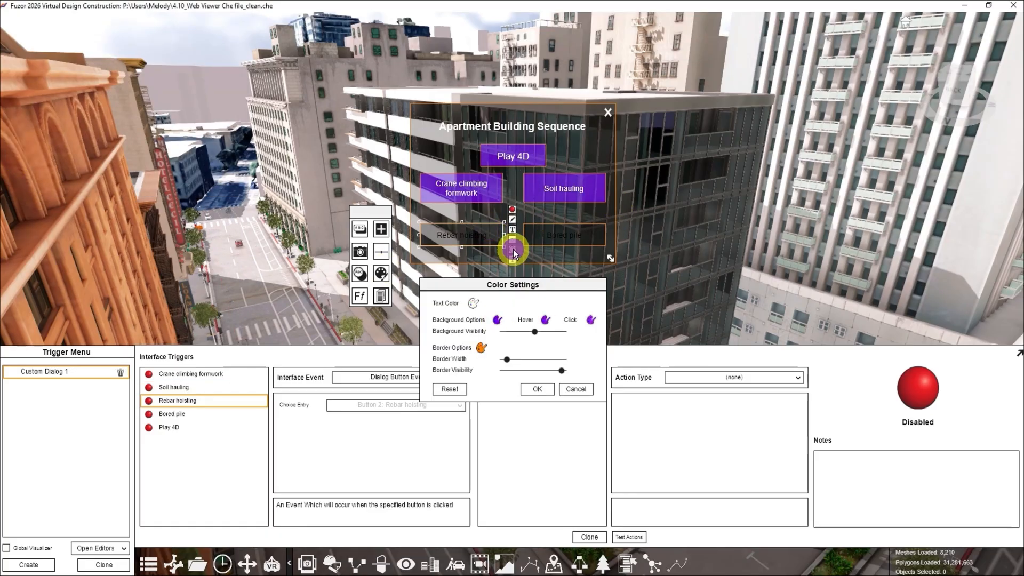
left_click(474, 303)
left_click(111, 109)
left_click(24, 185)
left_click(497, 319)
left_click(112, 84)
left_click(25, 185)
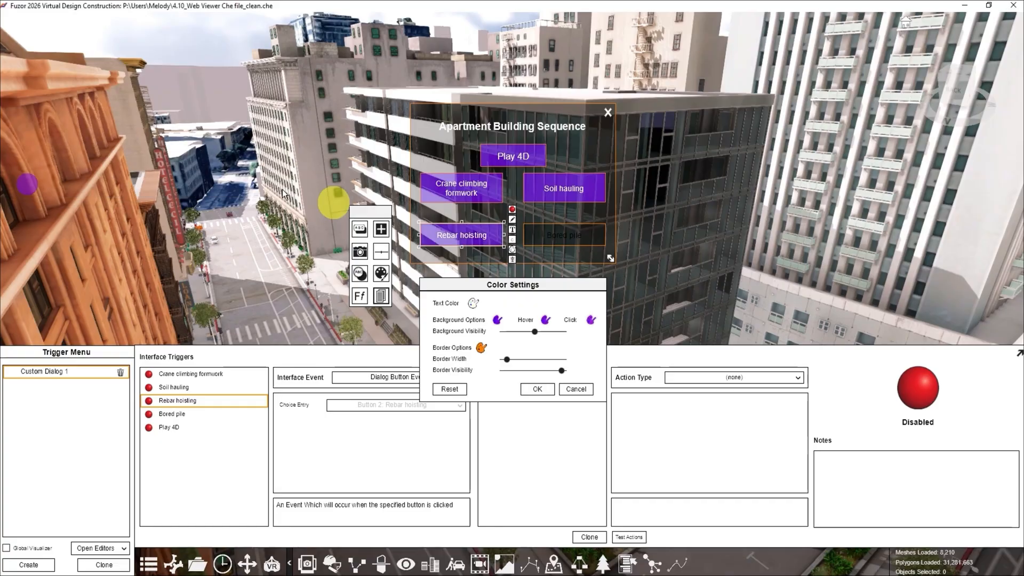
Step: Give the Bored pile button white text and a purple background, and accept the color settings
left_click(587, 236)
left_click(473, 303)
left_click(112, 110)
left_click(24, 185)
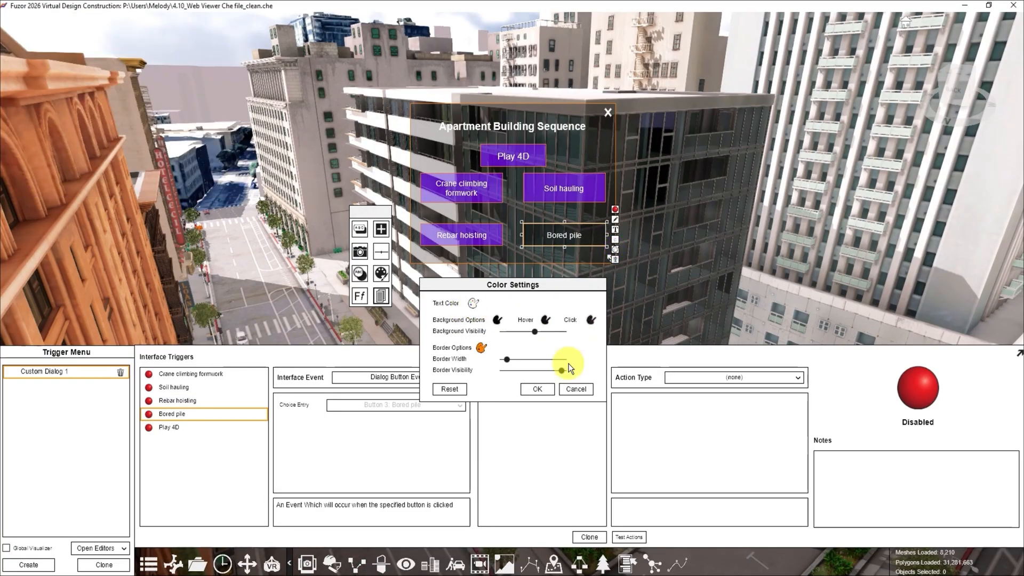
left_click(497, 319)
left_click(112, 85)
left_click(25, 185)
left_click(537, 389)
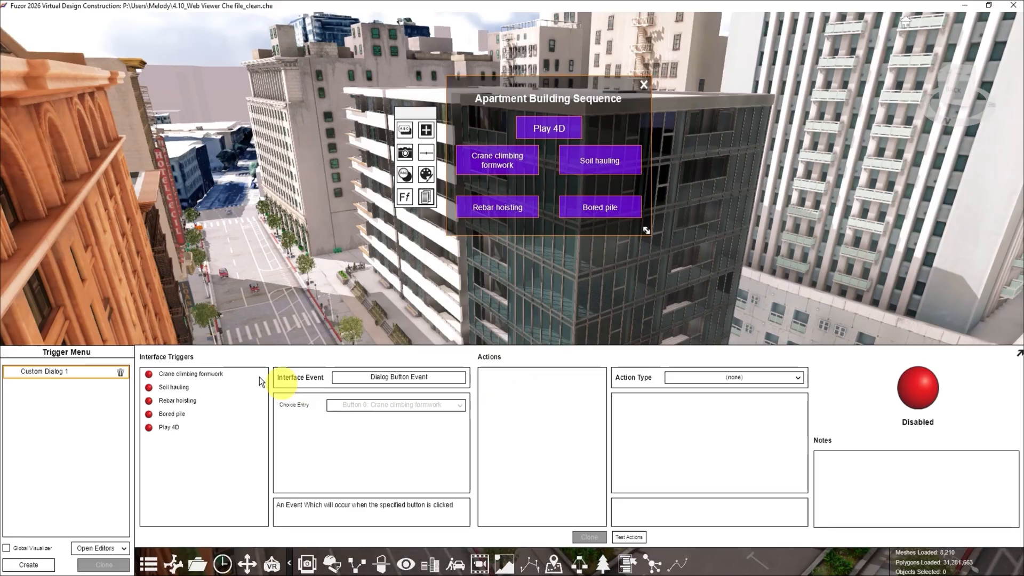
Step: Add an Activate Saved View action to the Crane climbing formwork trigger, using the saved view "Crane climbing formwork"
left_click(222, 377)
left_click(747, 380)
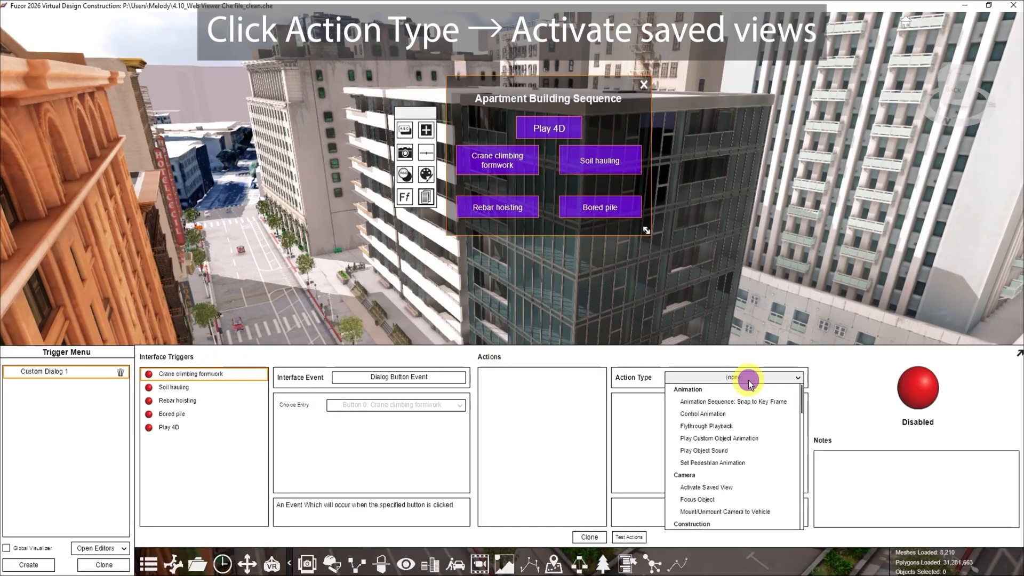
left_click(715, 487)
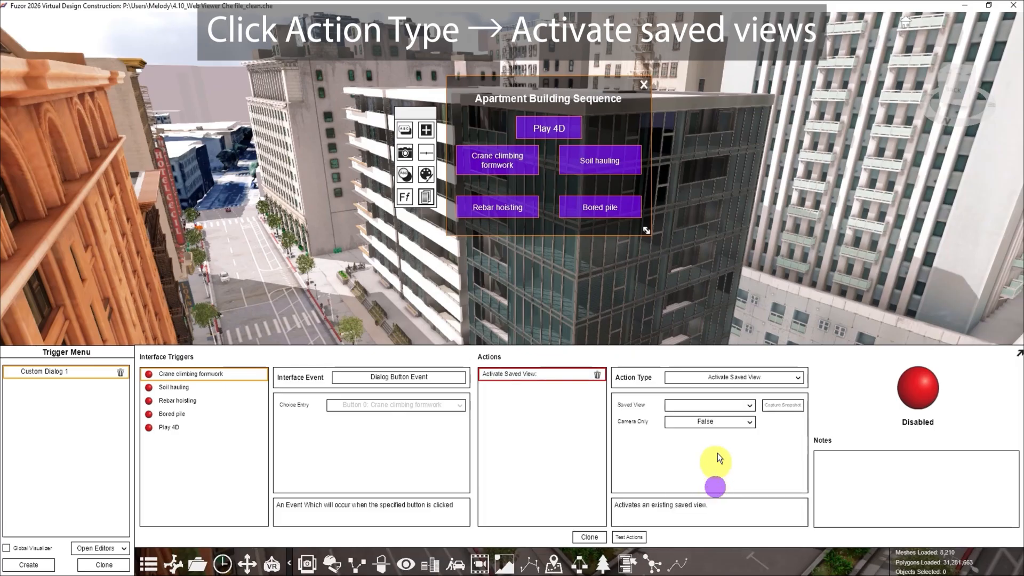
left_click(727, 409)
left_click(713, 433)
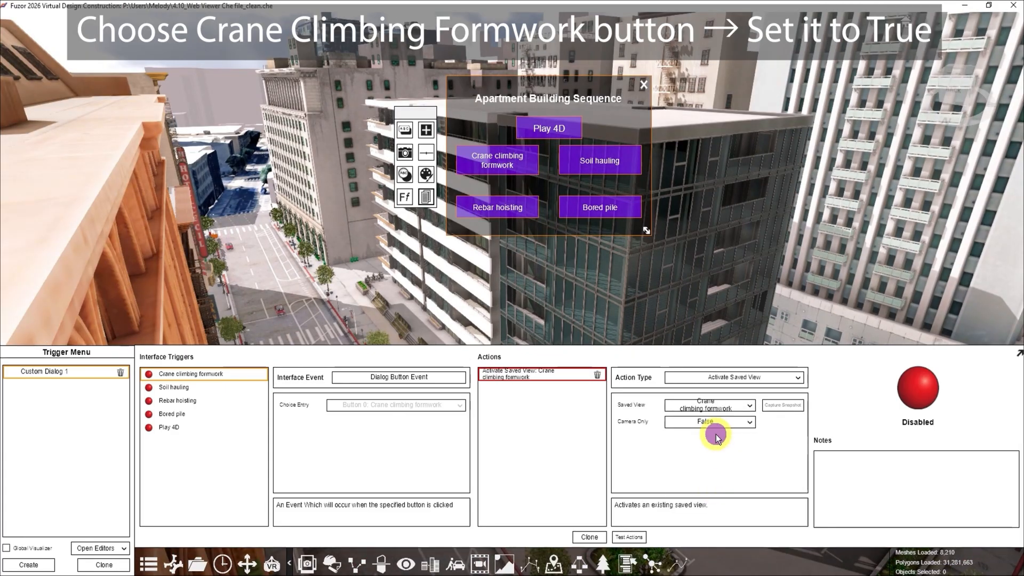
Step: Set Camera Only to True for the saved view action and enable the Crane climbing formwork trigger
left_click(739, 424)
left_click(710, 434)
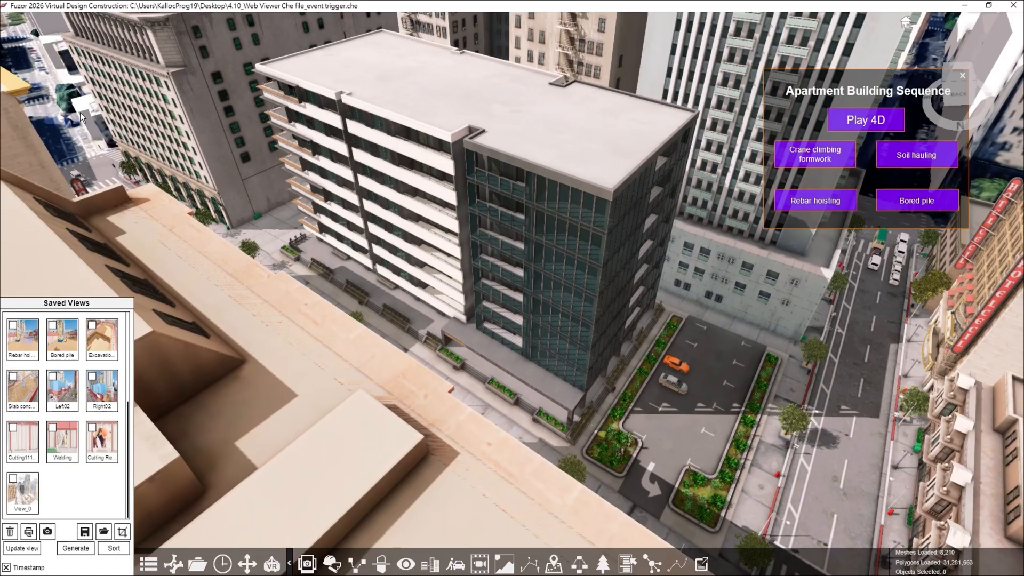
left_click(48, 531)
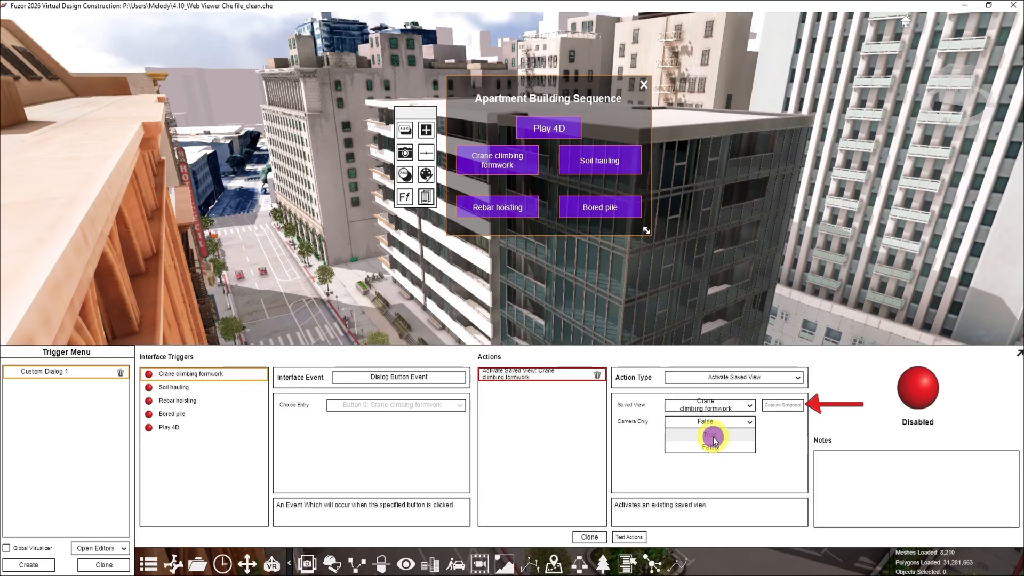
left_click(712, 437)
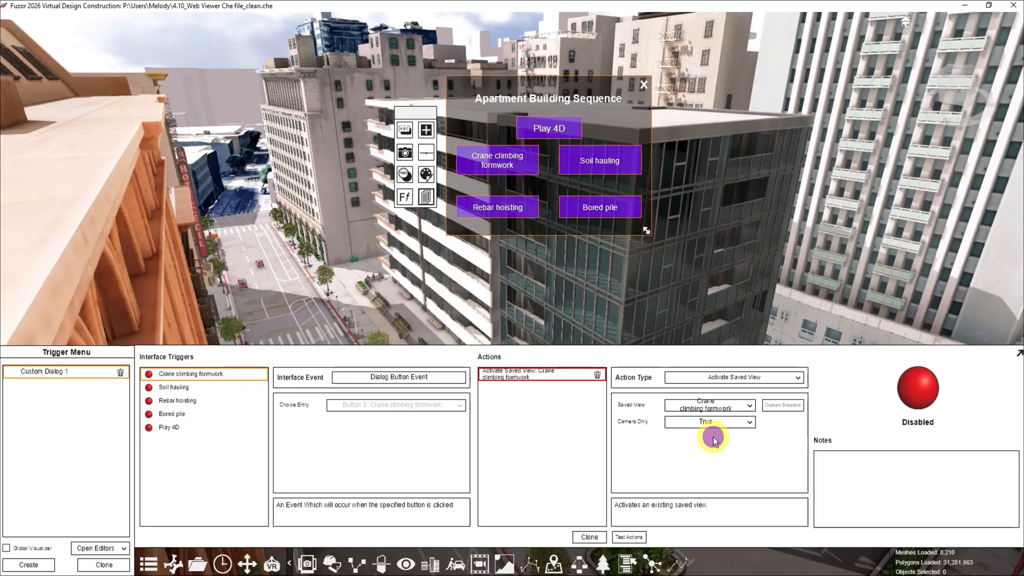
left_click(926, 395)
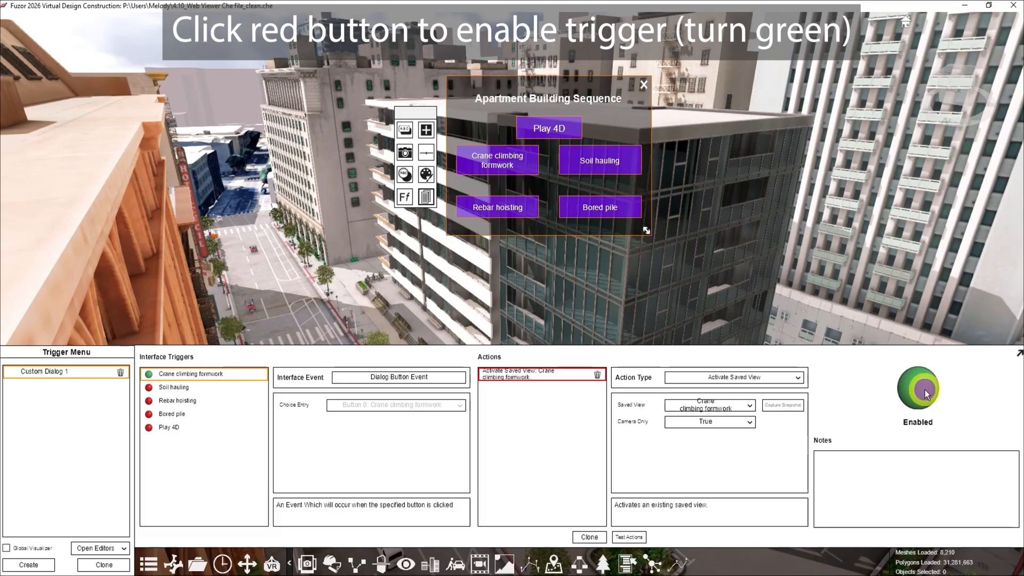
Step: Add a Play Construction Timeline action to the Crane climbing formwork trigger, starting 5/12/2026 at 8:18 AM
left_click(798, 377)
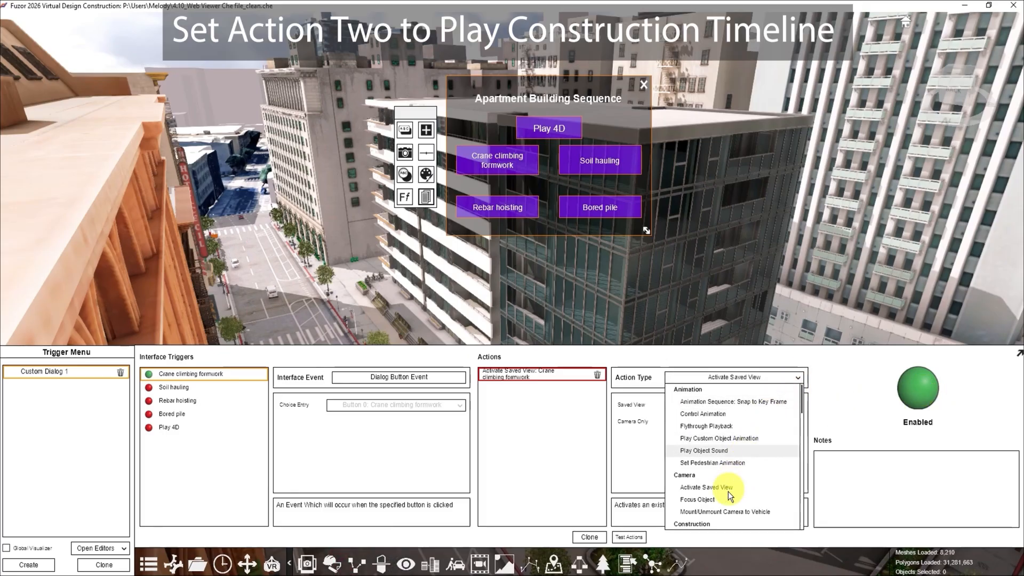
scroll(729, 498, "down", 3)
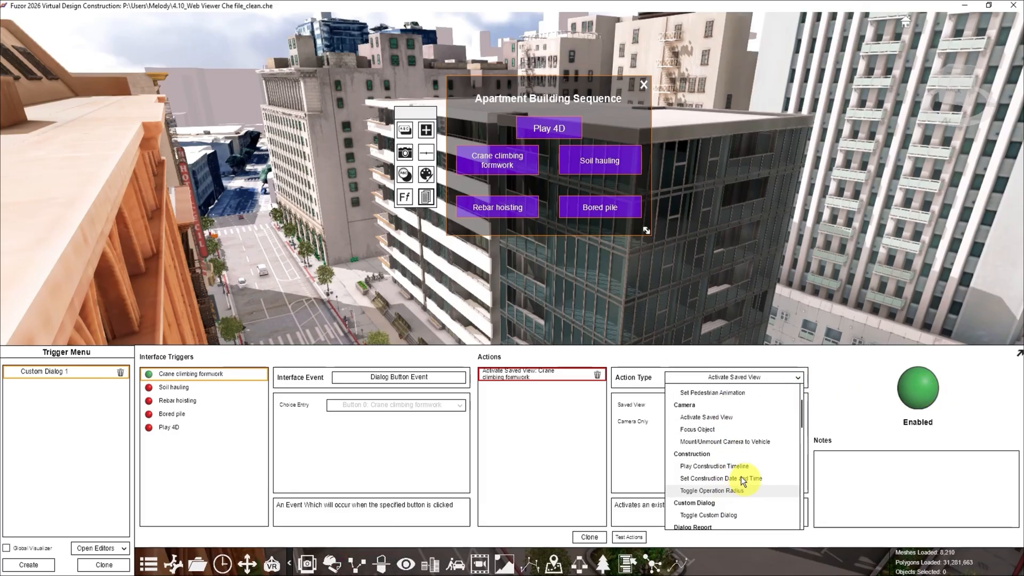
left_click(714, 465)
left_click(670, 409)
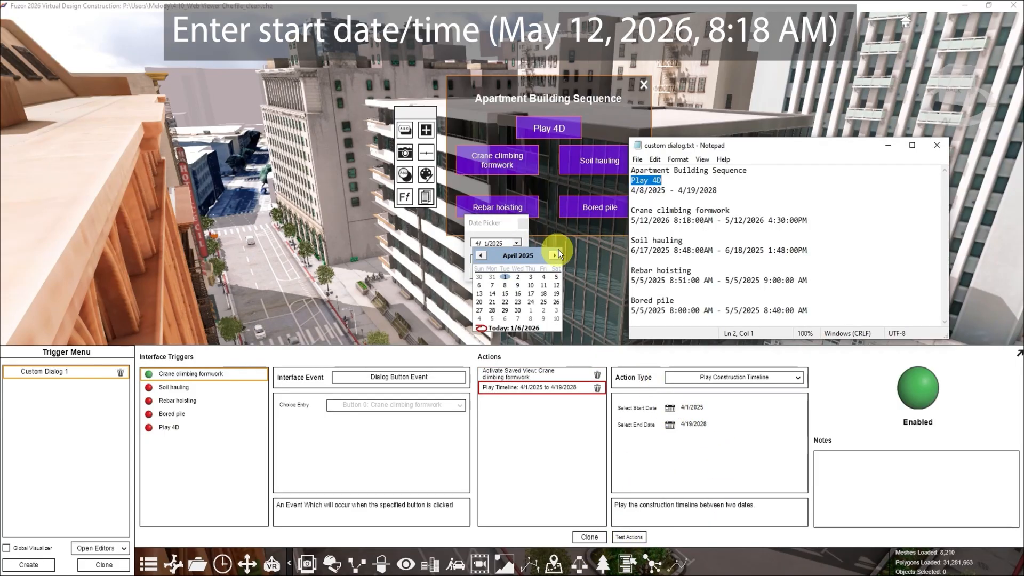
left_click(524, 258)
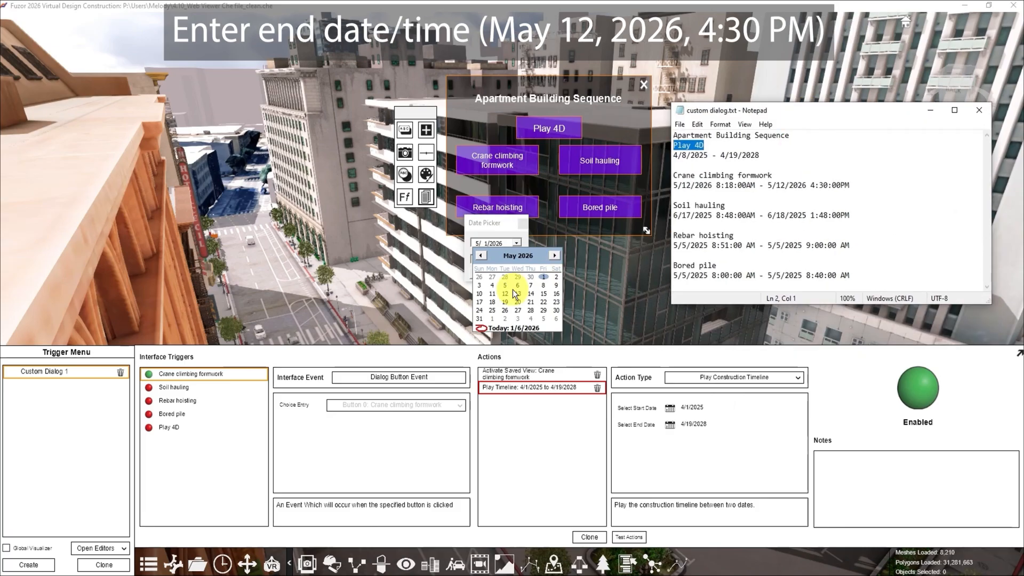
left_click(505, 294)
left_click(475, 260)
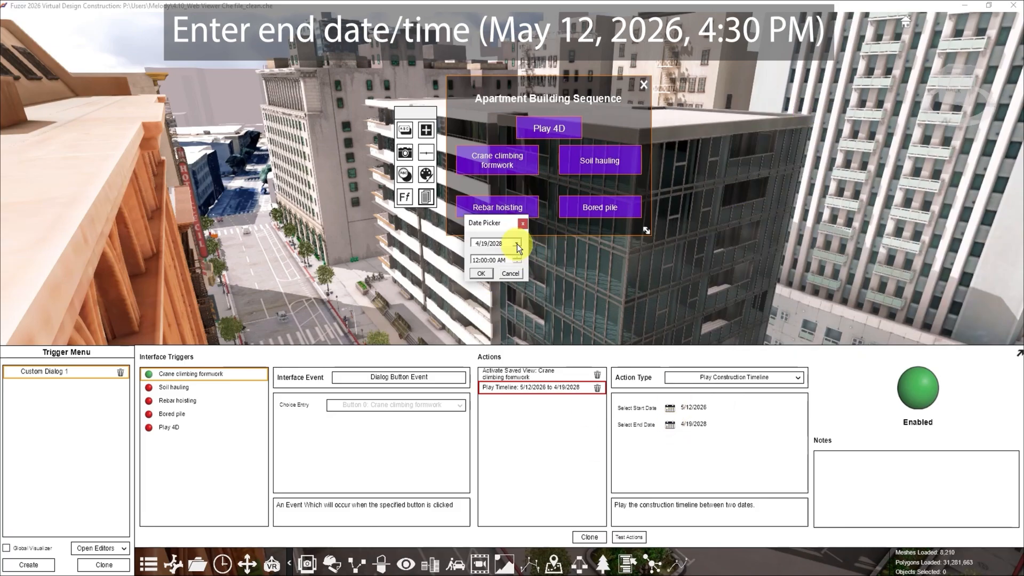
Step: Set the end of the Crane climbing formwork timeline to 5/12/2026 at 4:30 PM
left_click(516, 243)
left_click(554, 257)
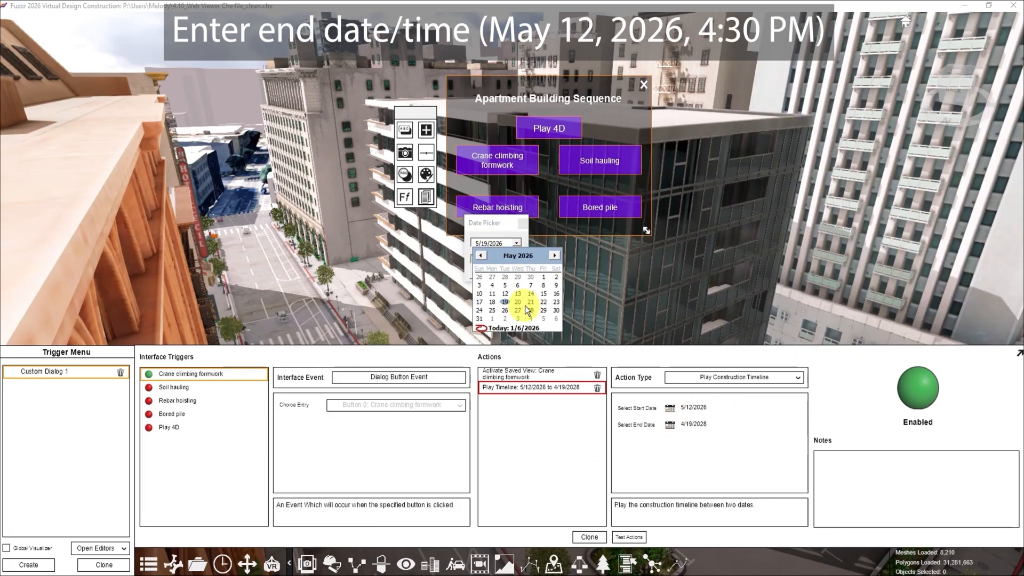
left_click(505, 294)
left_click(476, 260)
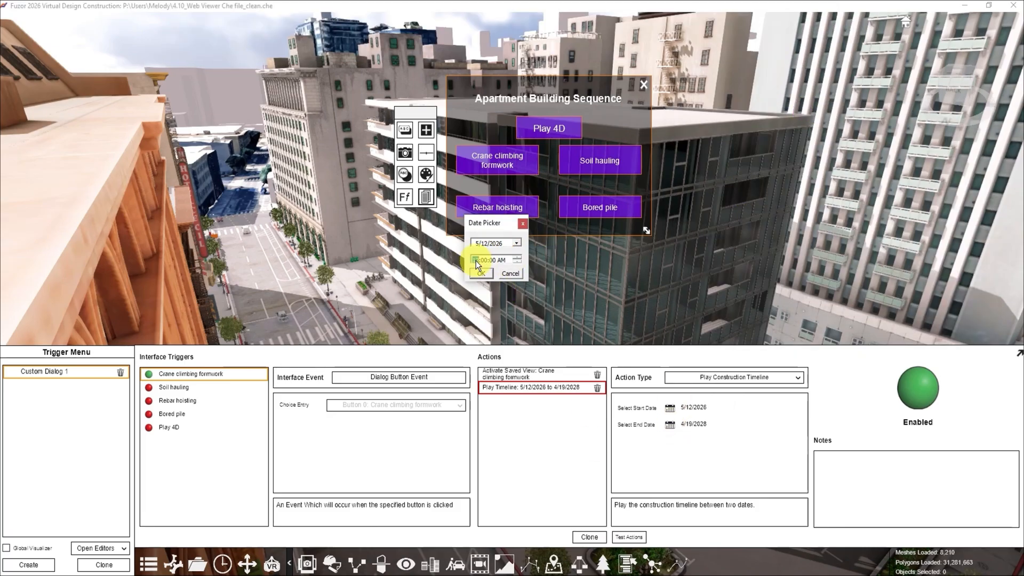
type("4")
left_click(484, 260)
type("30")
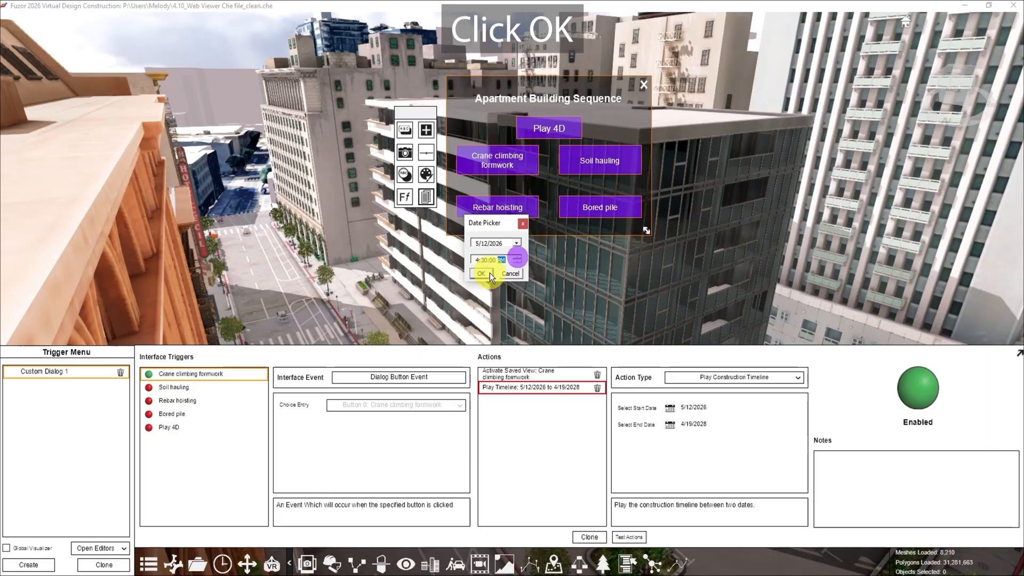
left_click(488, 272)
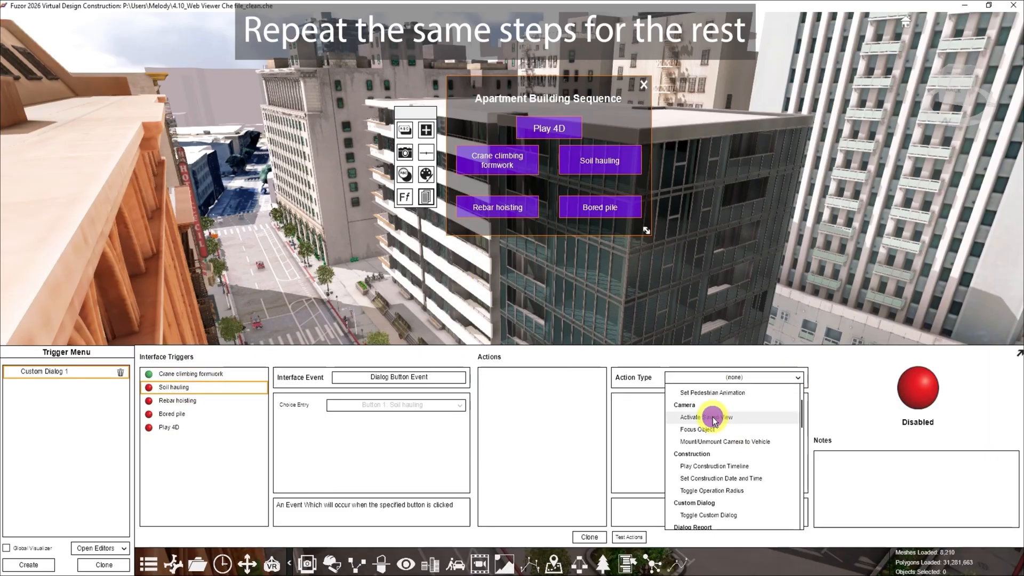
Step: Add saved-view and timeline actions to the Soil hauling (from 6/17/2025), Rebar hoisting and Bored pile (both 5/5/2025) triggers and enable them
left_click(713, 418)
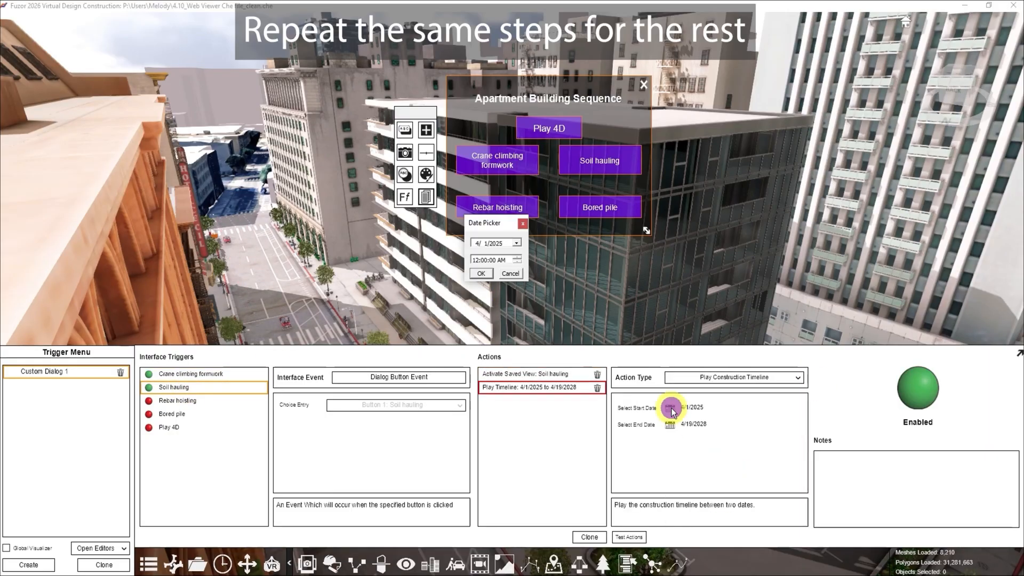
left_click(516, 243)
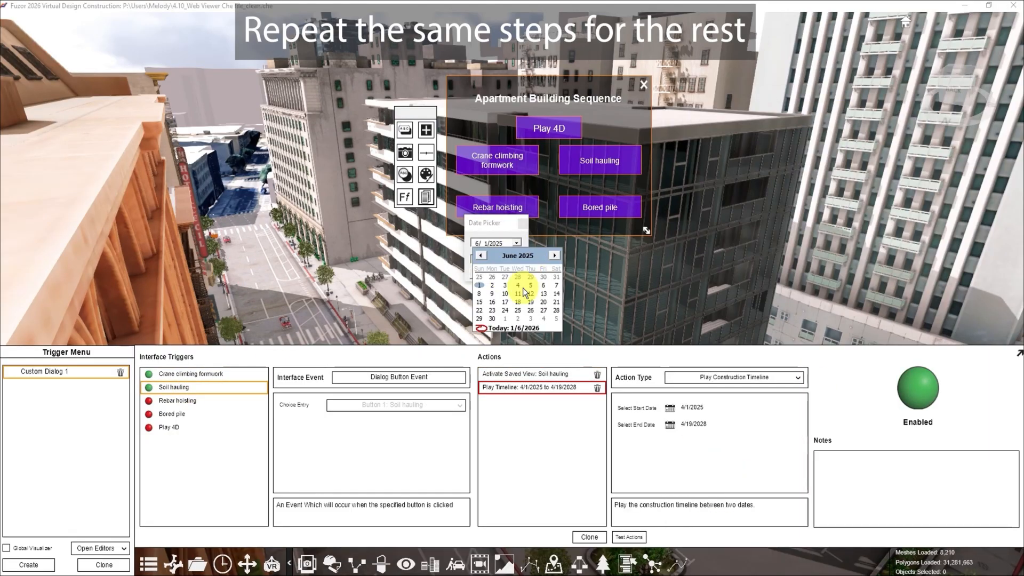
left_click(514, 291)
left_click(483, 260)
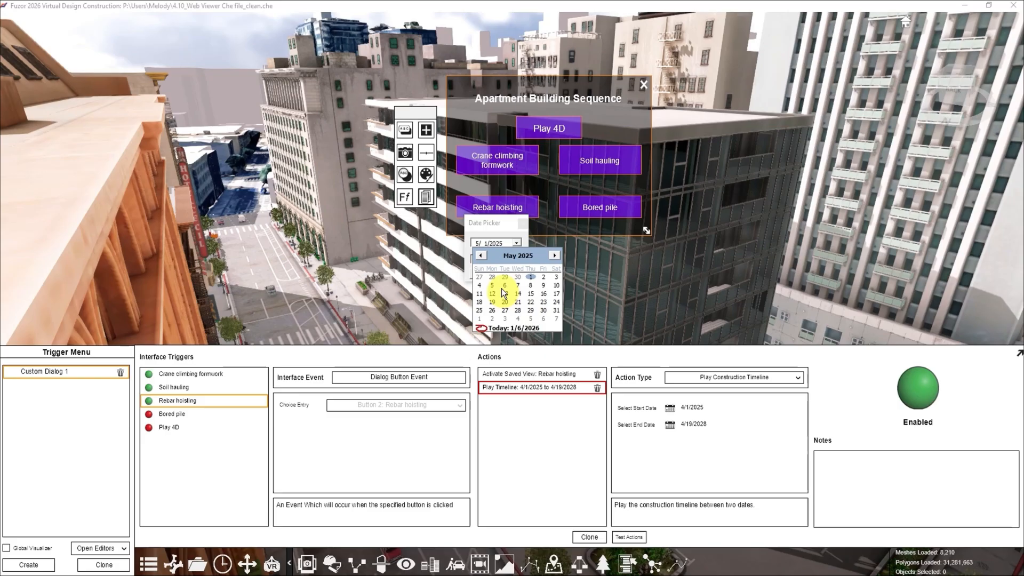
left_click(541, 256)
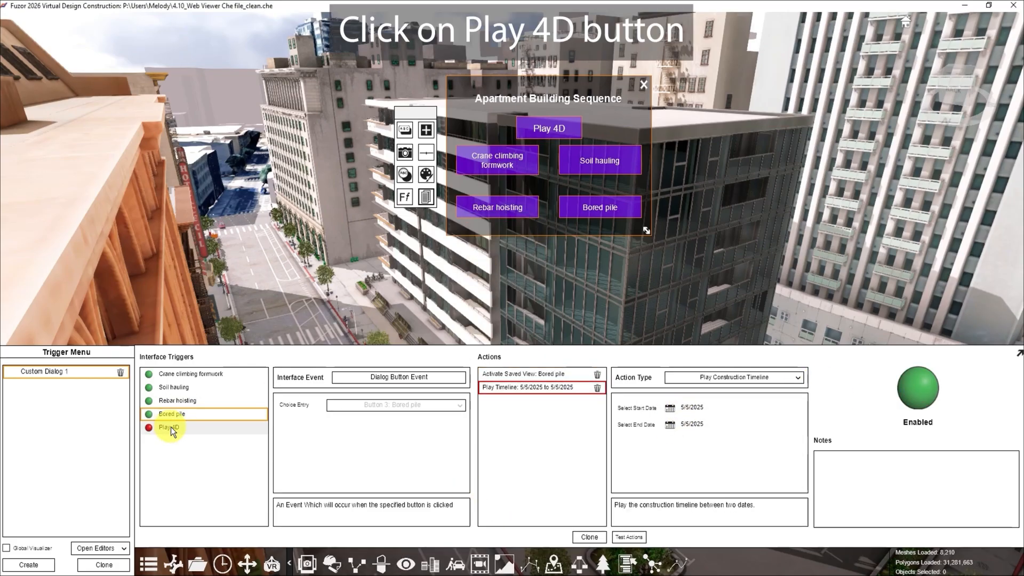
Step: Add a Play Construction Timeline action to the Play 4D trigger
left_click(171, 426)
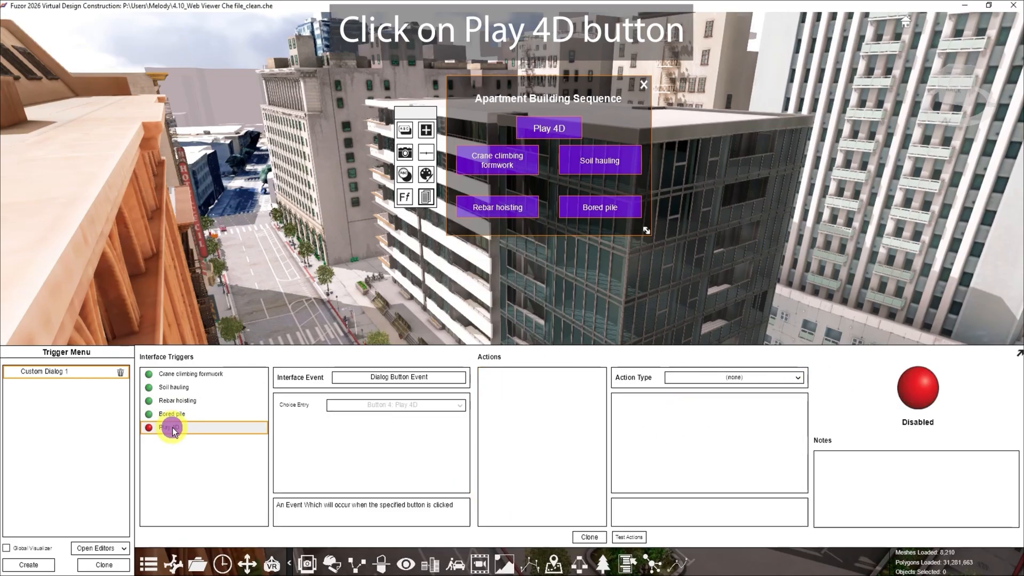
left_click(798, 380)
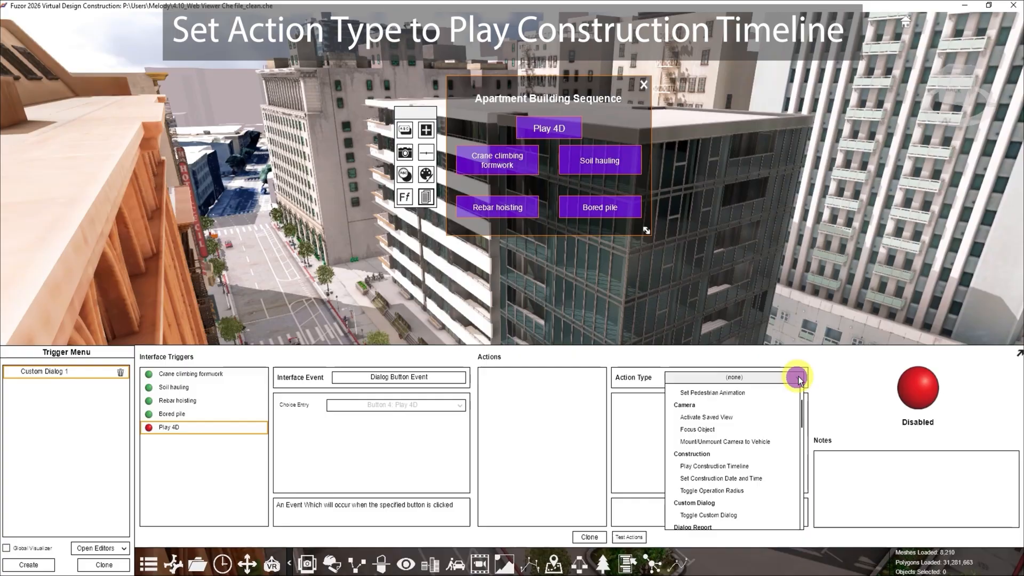
left_click(713, 467)
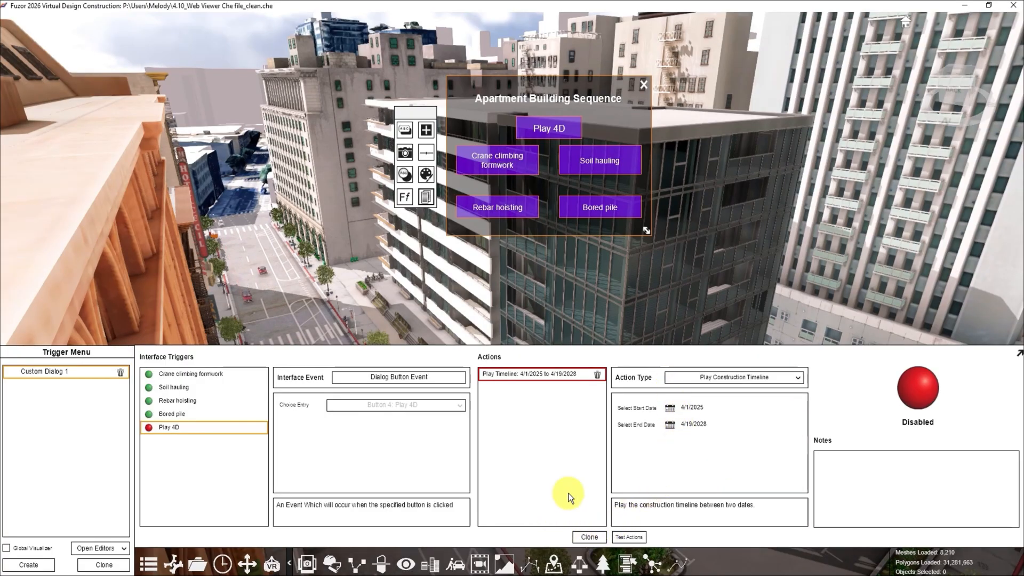
Step: Set the Play 4D timeline's start date to 4/8/2025, keep the end date 4/19/2028, and enable the trigger
left_click(669, 408)
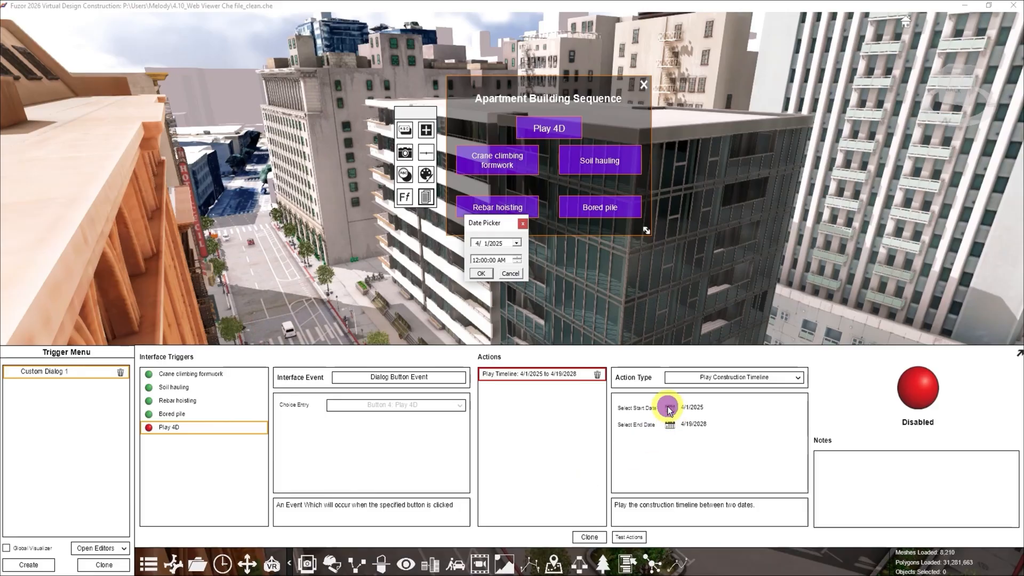
left_click(516, 243)
left_click(506, 286)
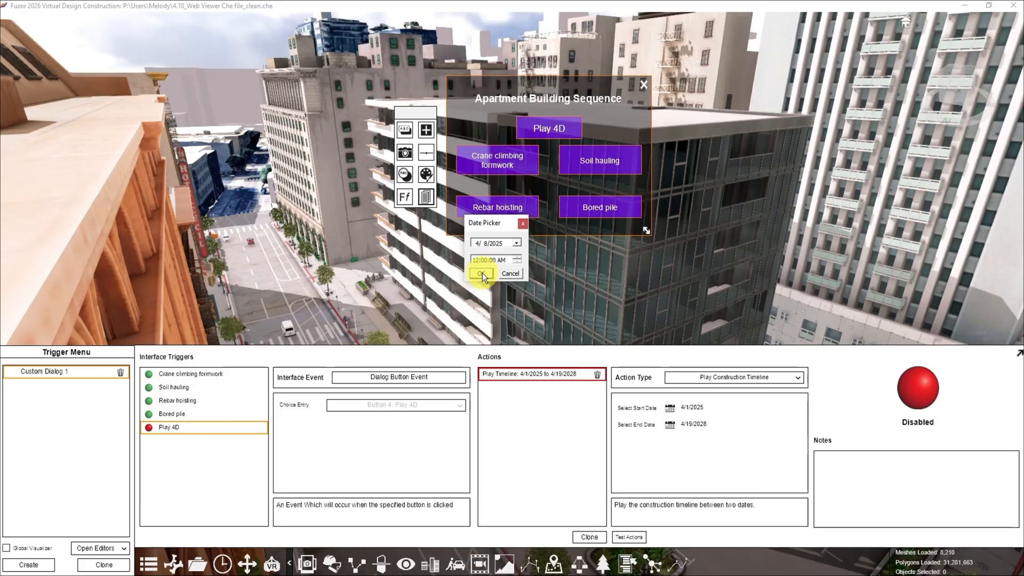
left_click(481, 274)
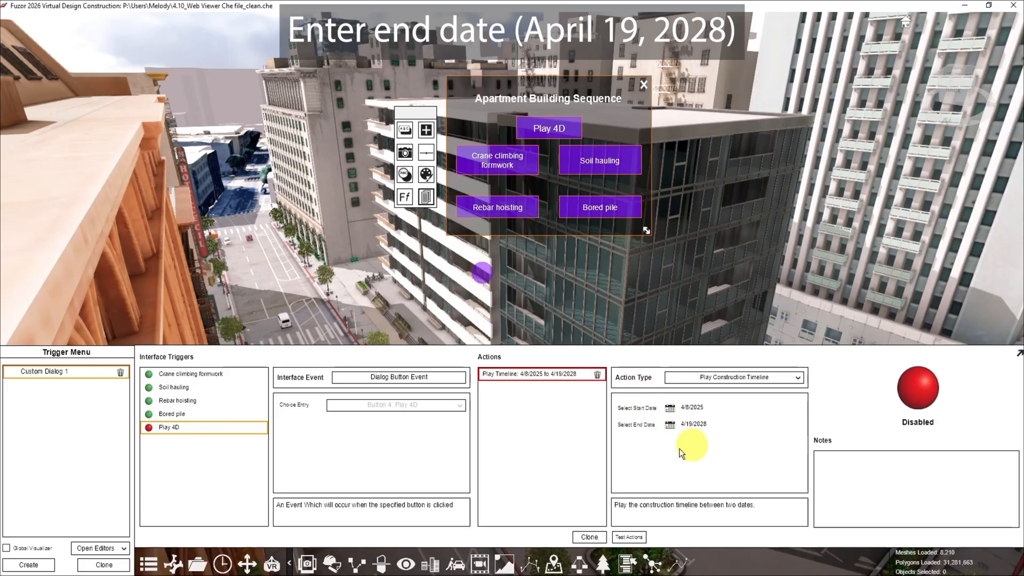
left_click(921, 392)
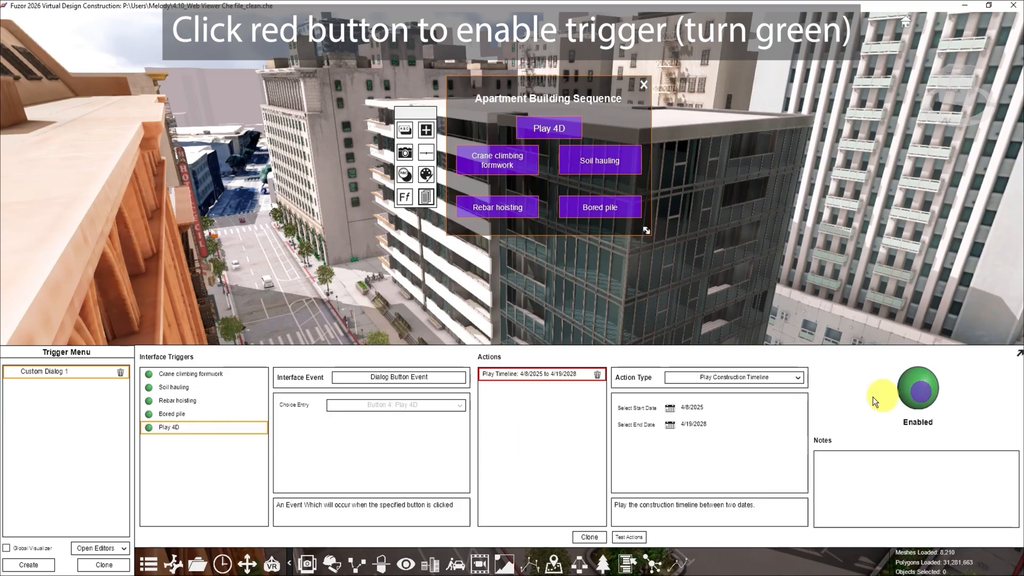
left_click(202, 375)
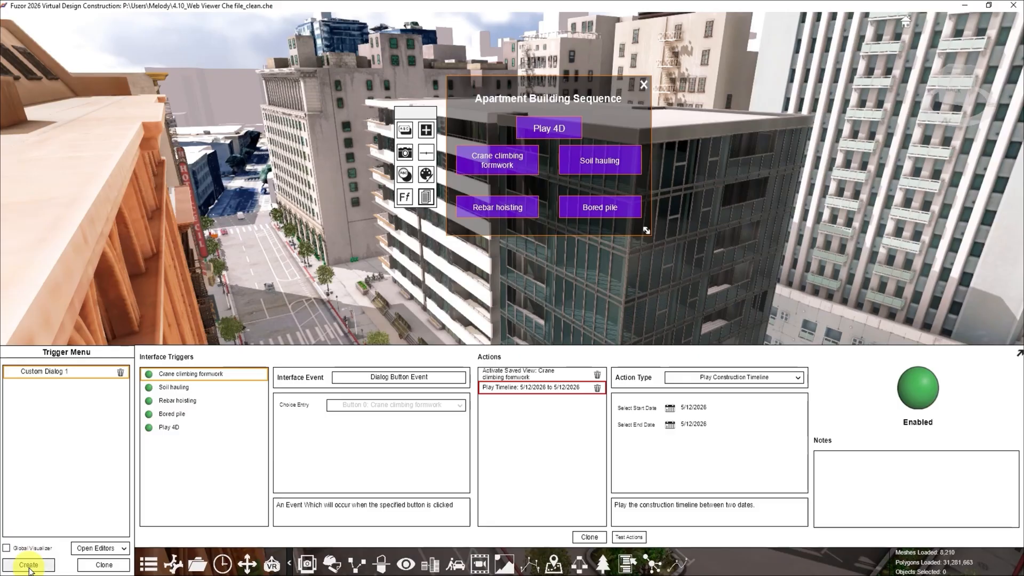
Step: Create a new trigger entry and set its event type to Initial Load Event
left_click(28, 565)
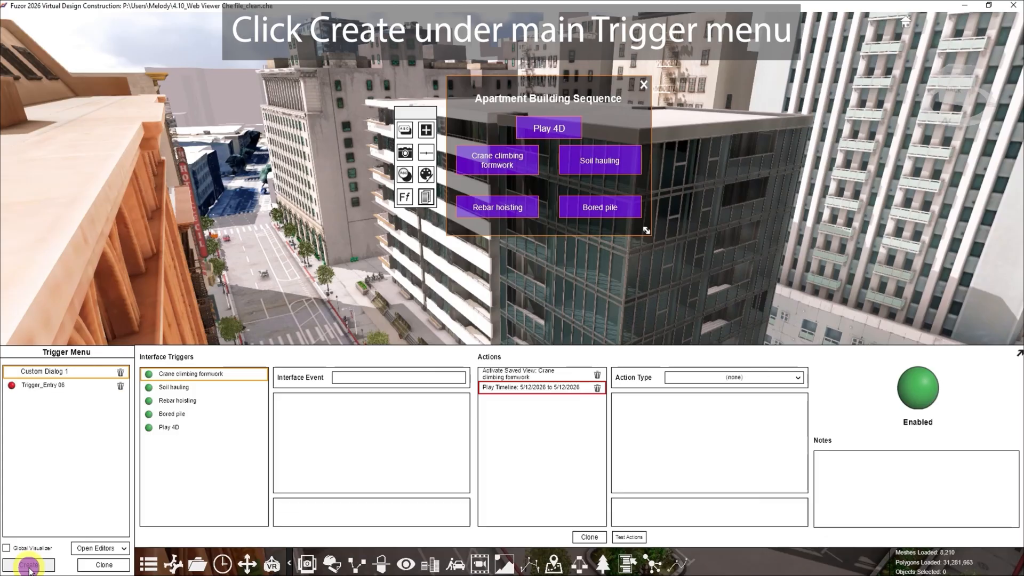
left_click(63, 385)
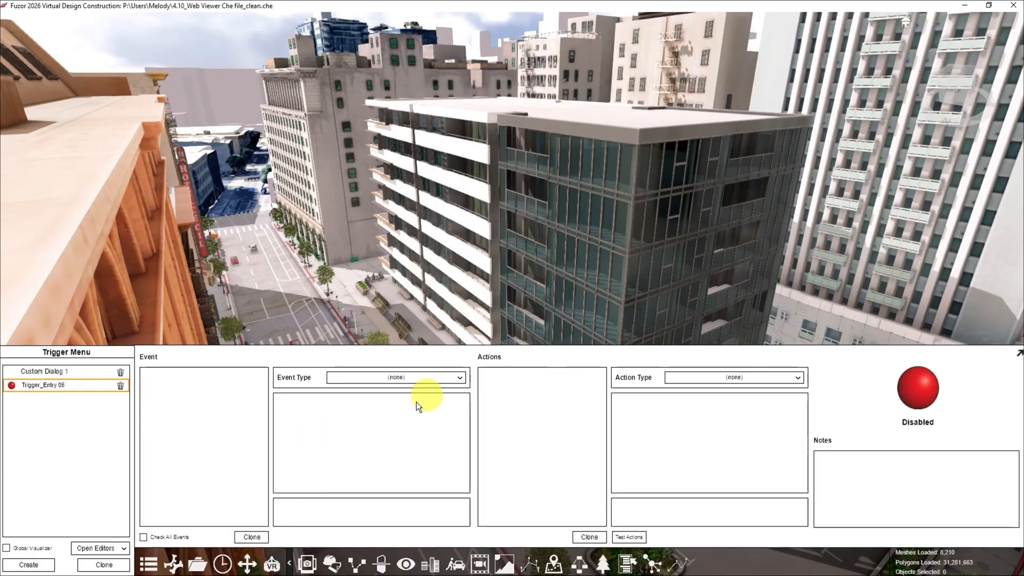
left_click(459, 377)
scroll(402, 451, "down", 2)
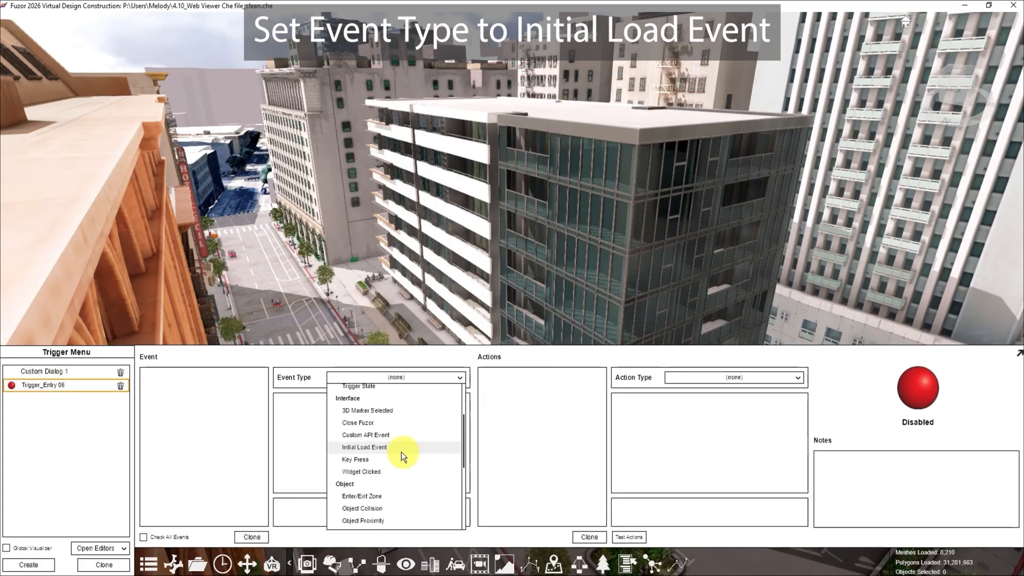
left_click(381, 449)
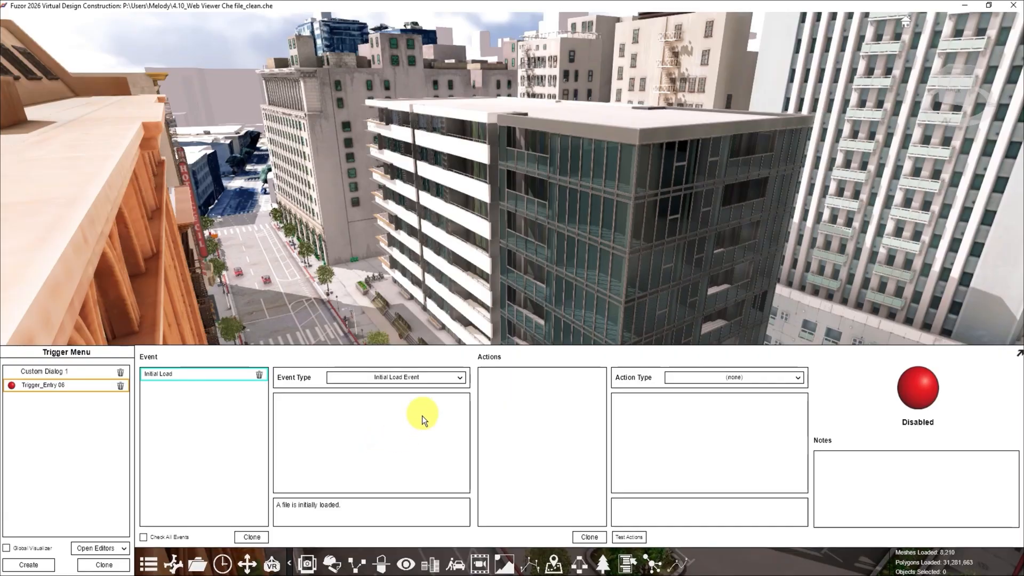
Step: Add a Toggle Custom Dialog action to the initial load trigger, targeting Custom Dialog 1
left_click(799, 379)
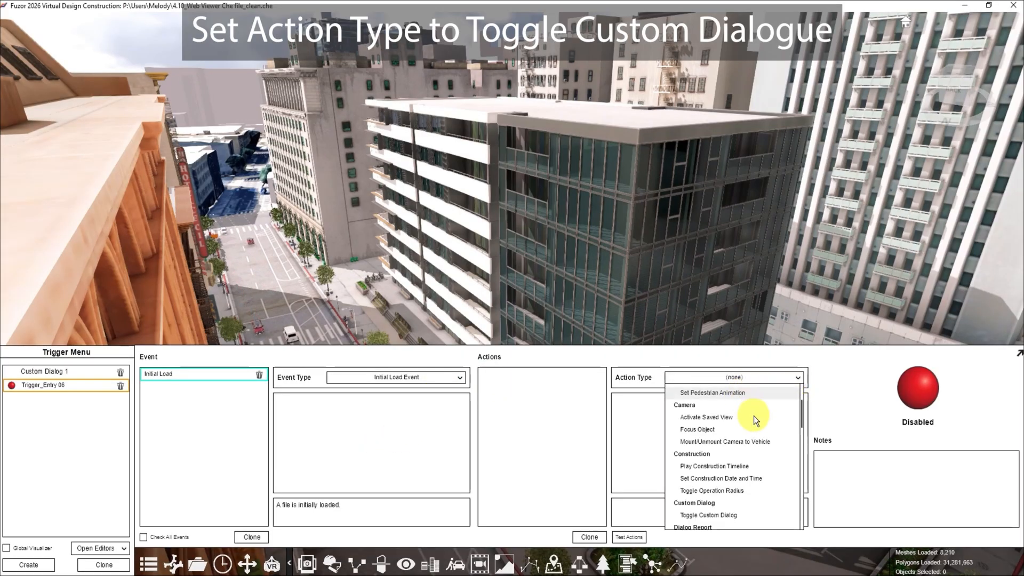
scroll(728, 487, "down", 1)
left_click(728, 488)
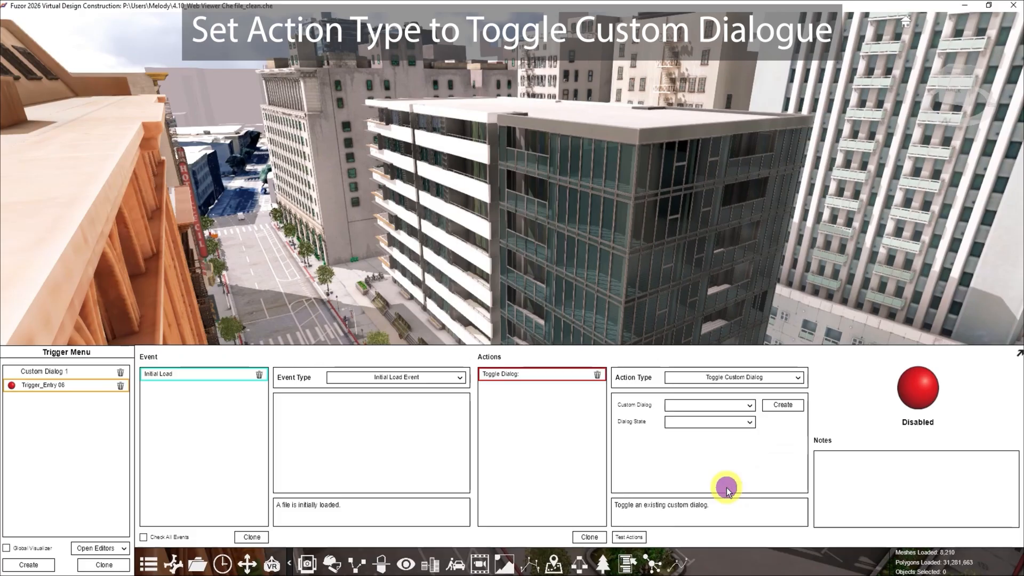
left_click(750, 404)
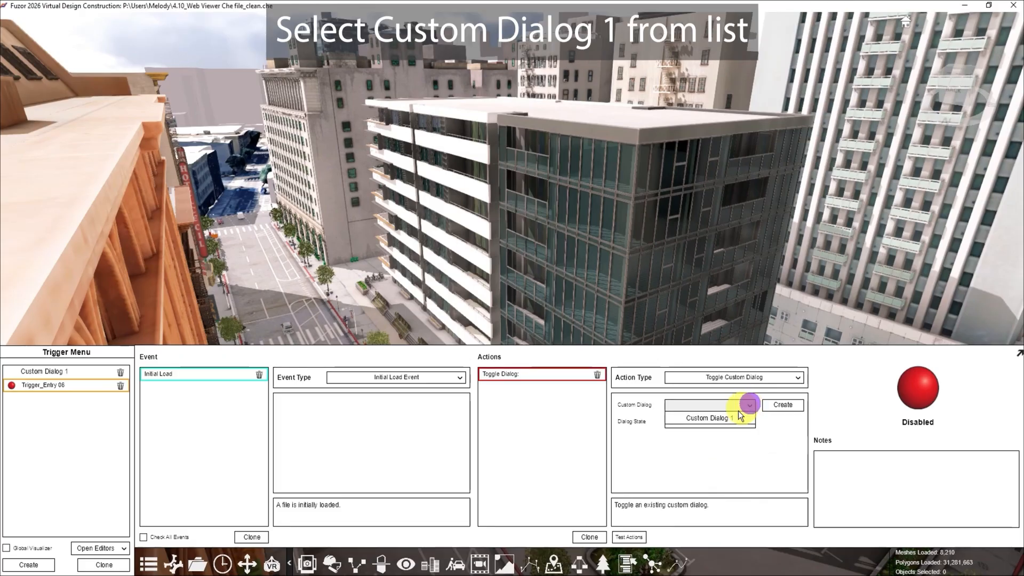
left_click(729, 418)
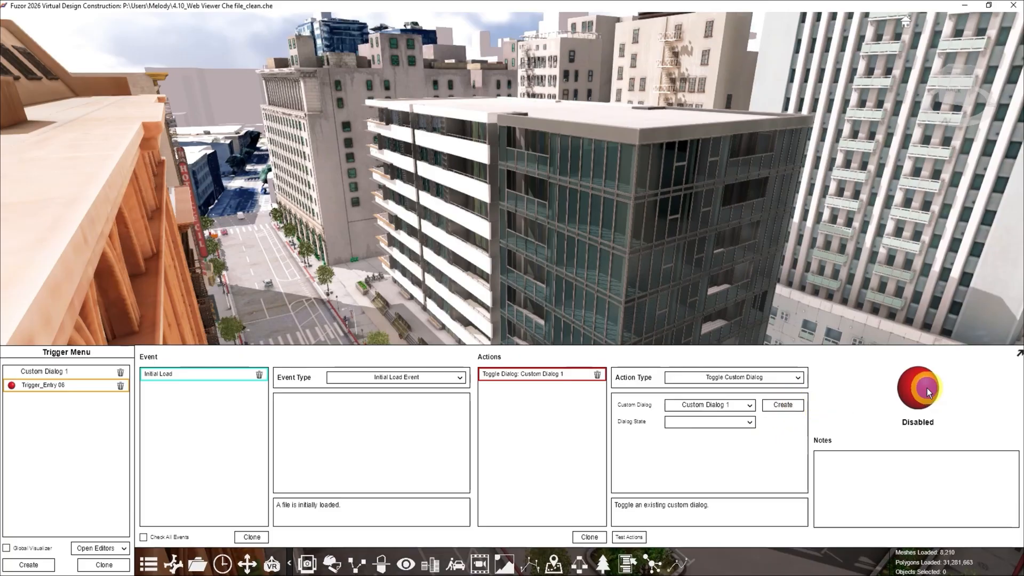
Step: Enable the initial load trigger and set its Dialog State to True
left_click(927, 391)
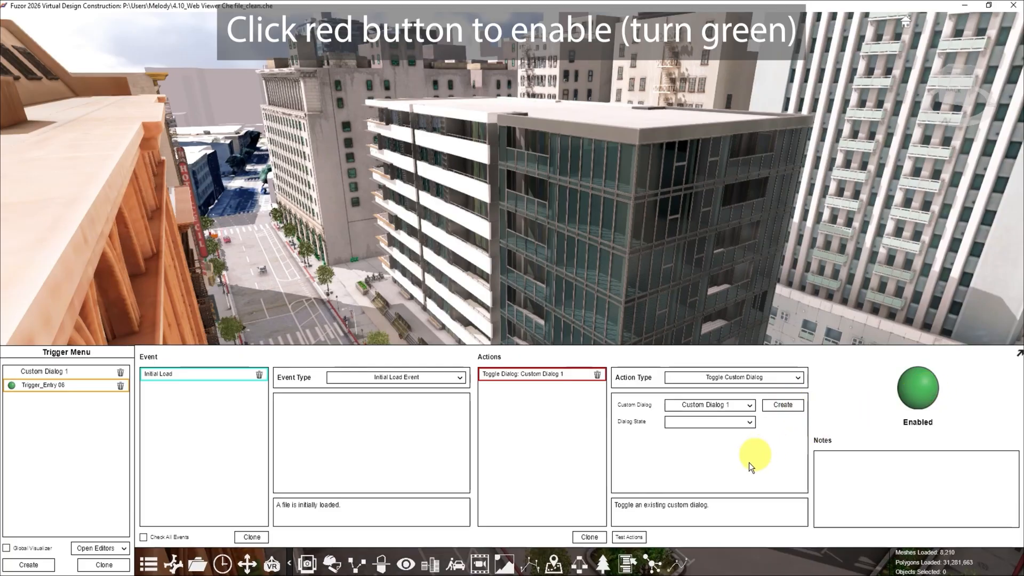
left_click(750, 422)
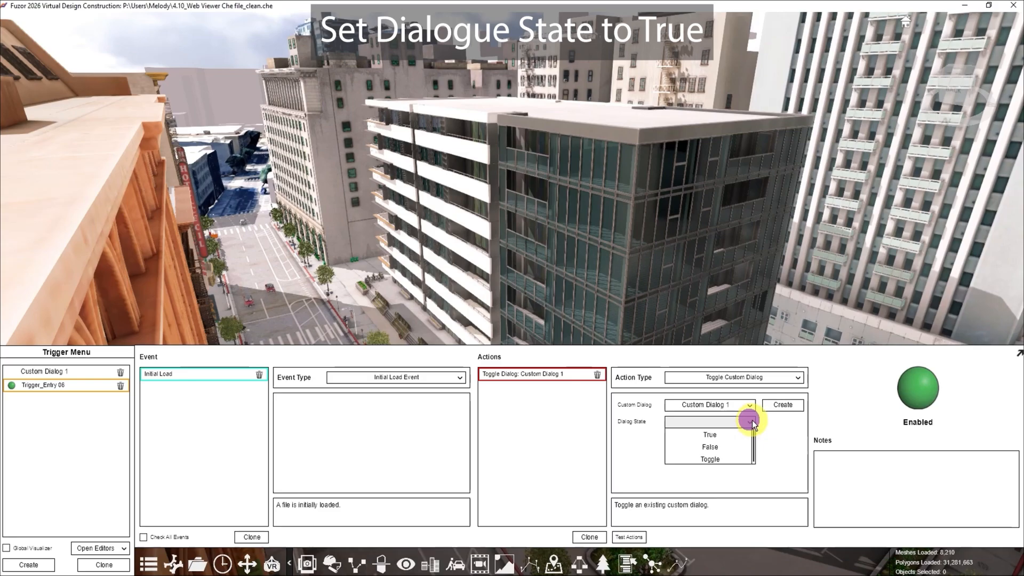
left_click(710, 434)
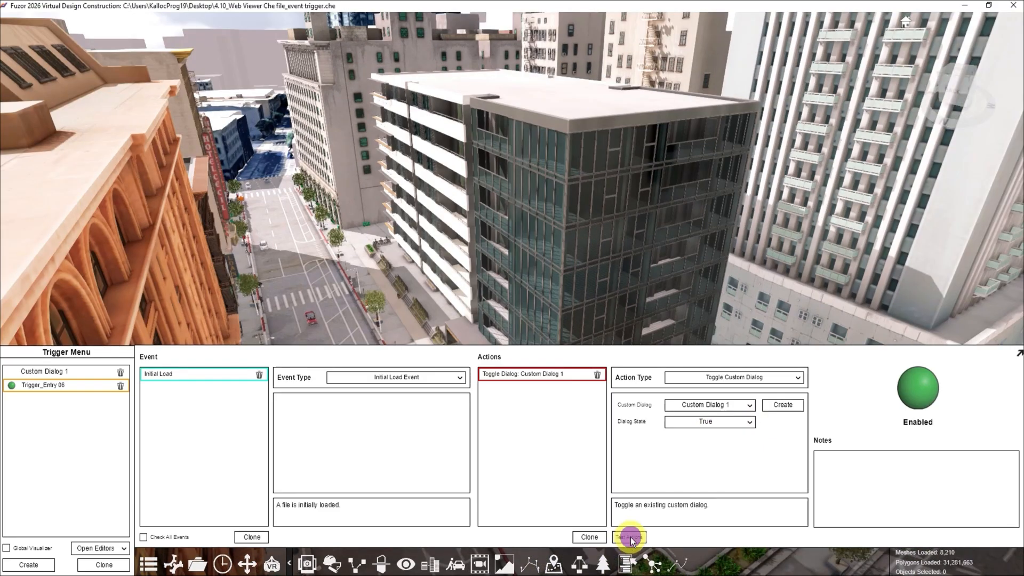
Step: Test the trigger's action and play the Play 4D, Crane climbing formwork, Soil hauling and Rebar hoisting sequences from the dialog
left_click(630, 536)
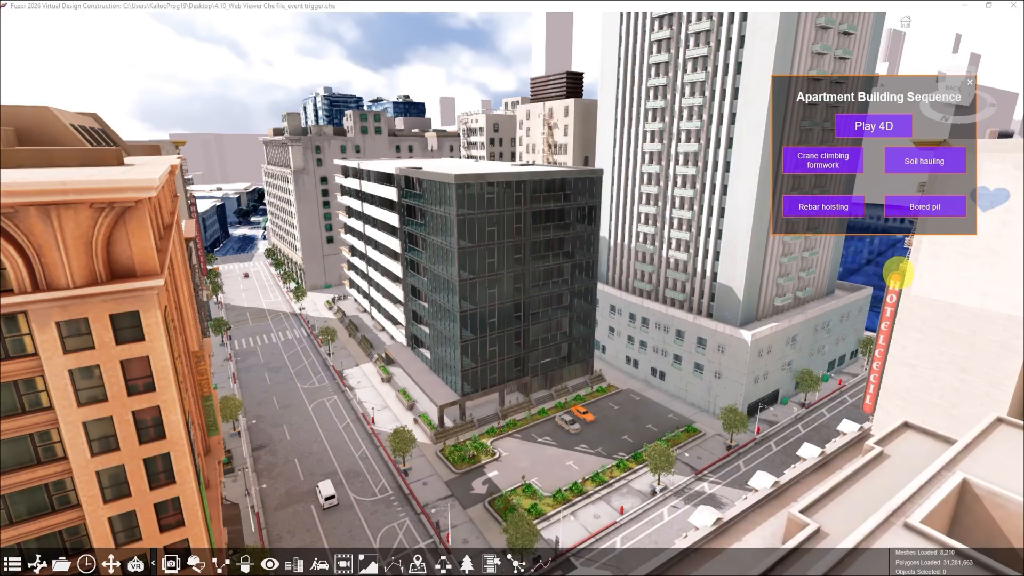
left_click(879, 127)
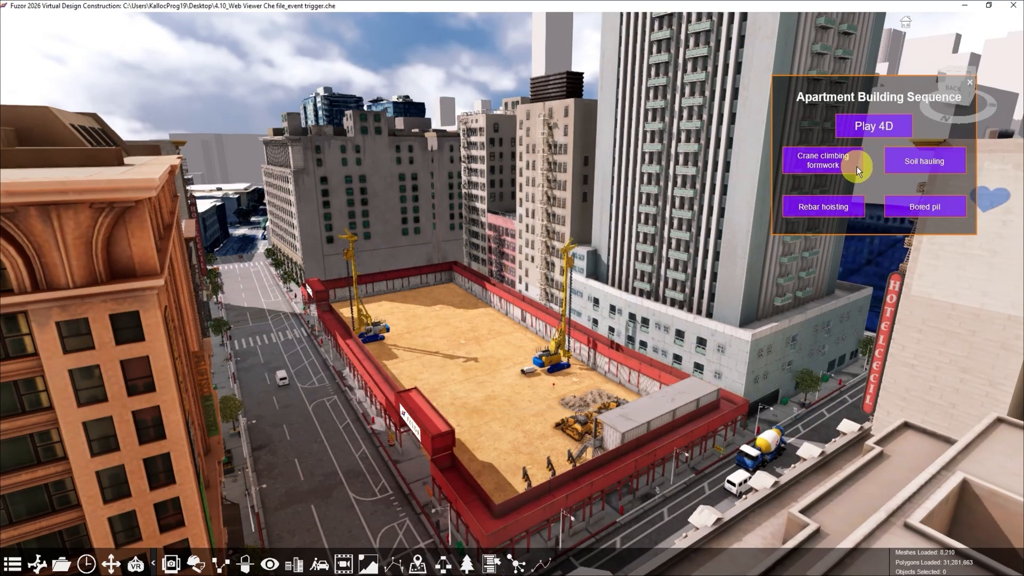
left_click(837, 157)
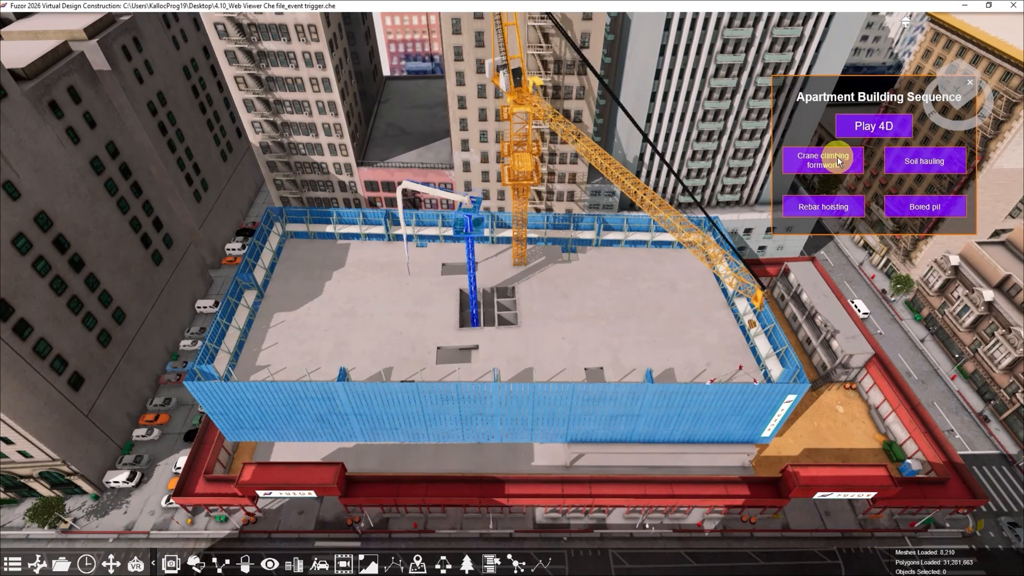
left_click(933, 163)
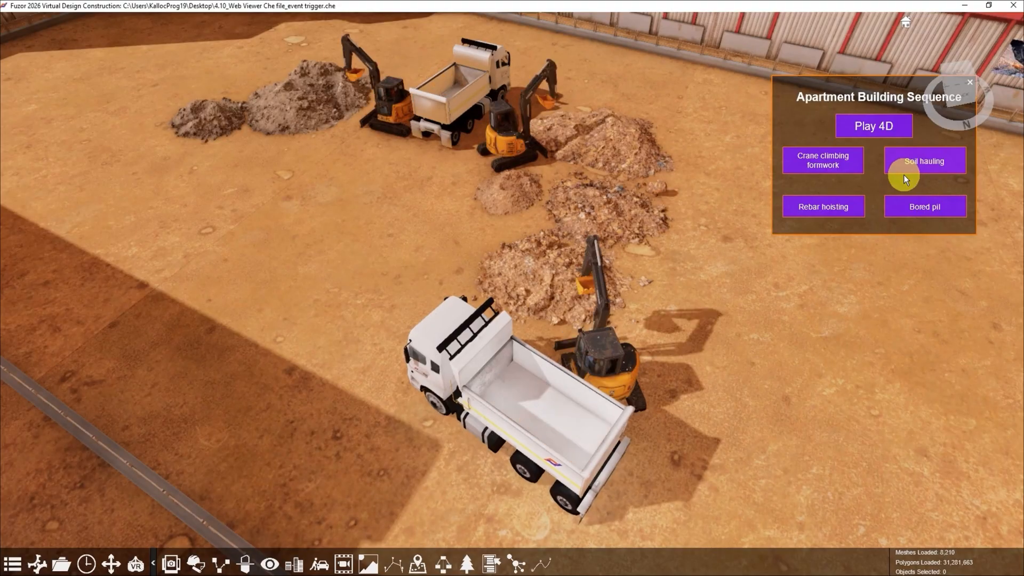
left_click(819, 206)
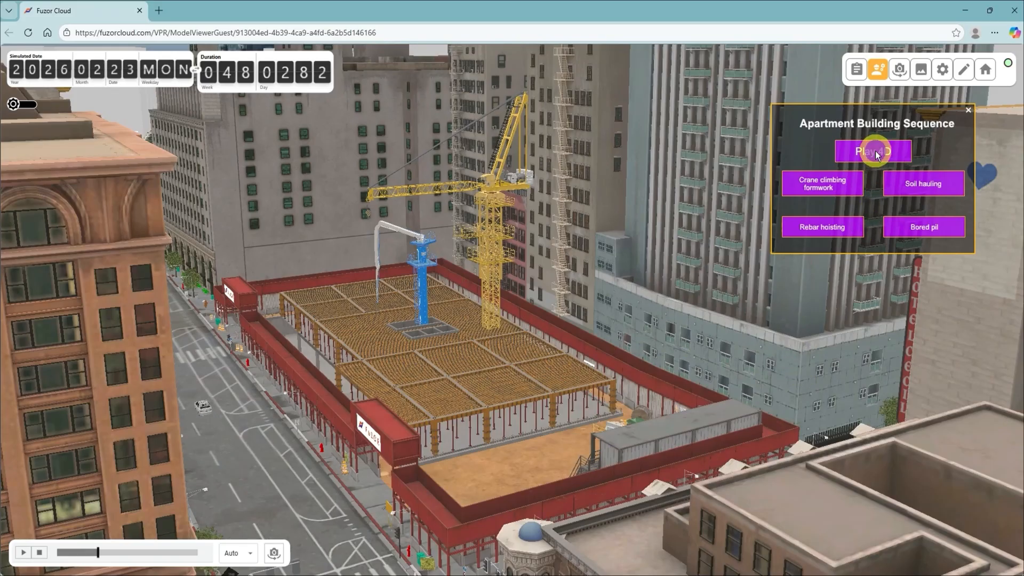
Step: In the Fuzor Cloud web viewer, play the full 4D sequence and the Crane climbing formwork sequence from the dialog
left_click(876, 153)
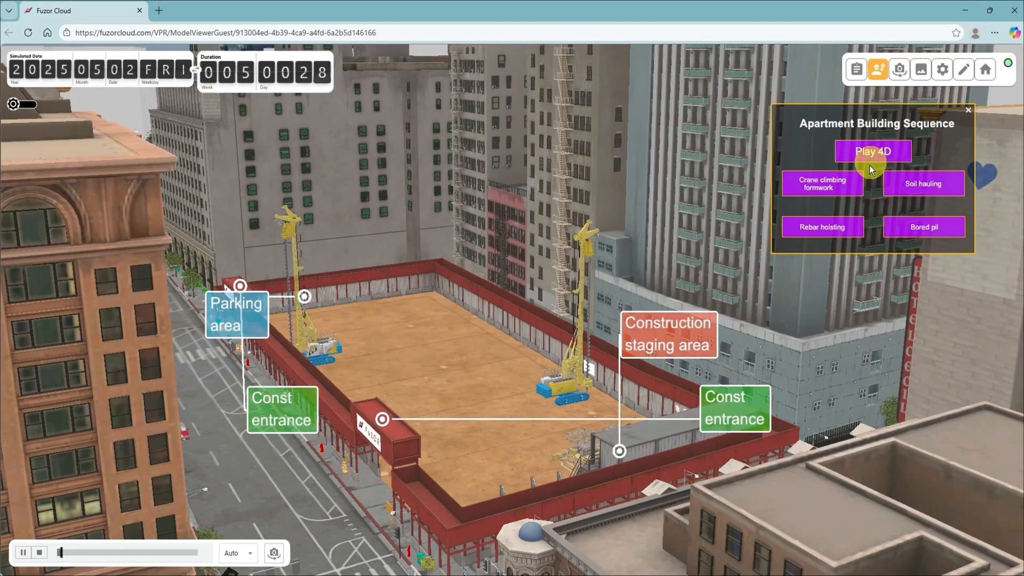
left_click(842, 188)
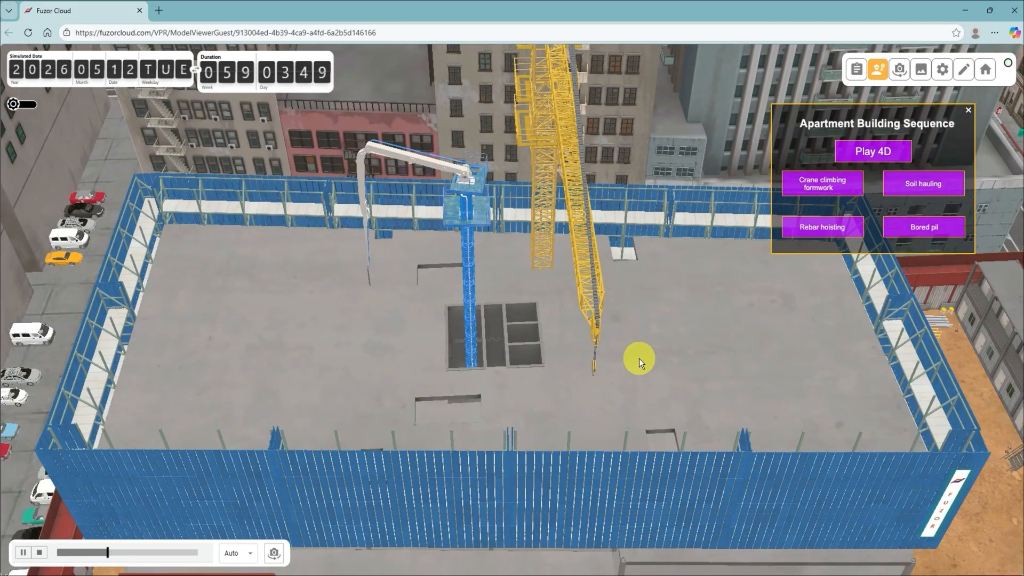